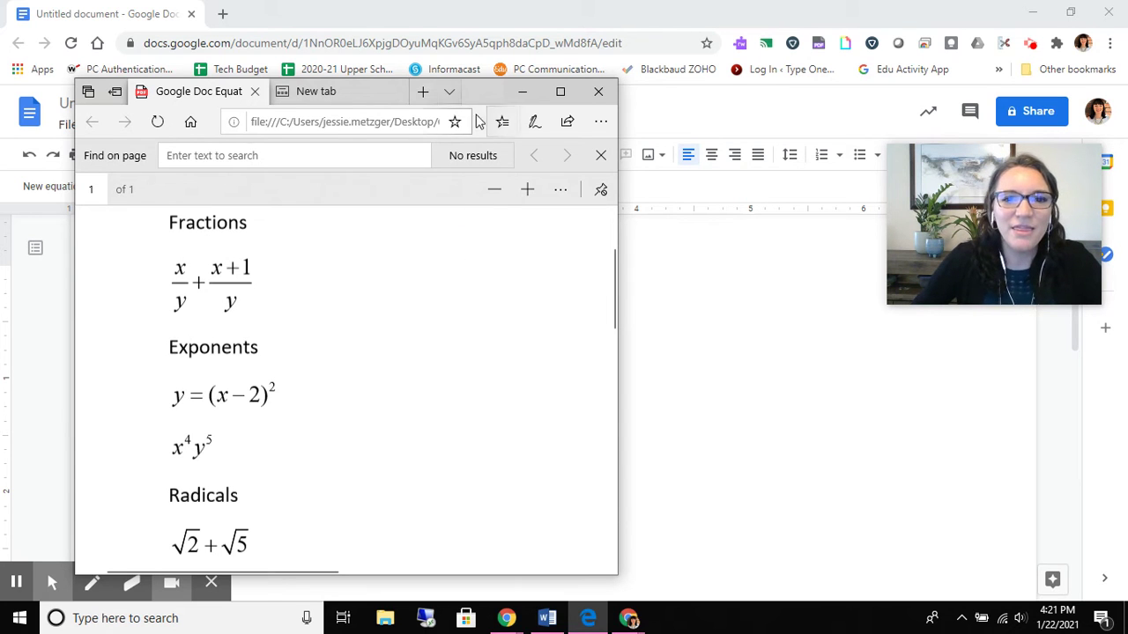
Move the reference PDF window clear of the document text area and look over its sample equations.
{"action": "left_click_drag", "start_coordinate": [494, 95], "coordinate": [961, 29]}
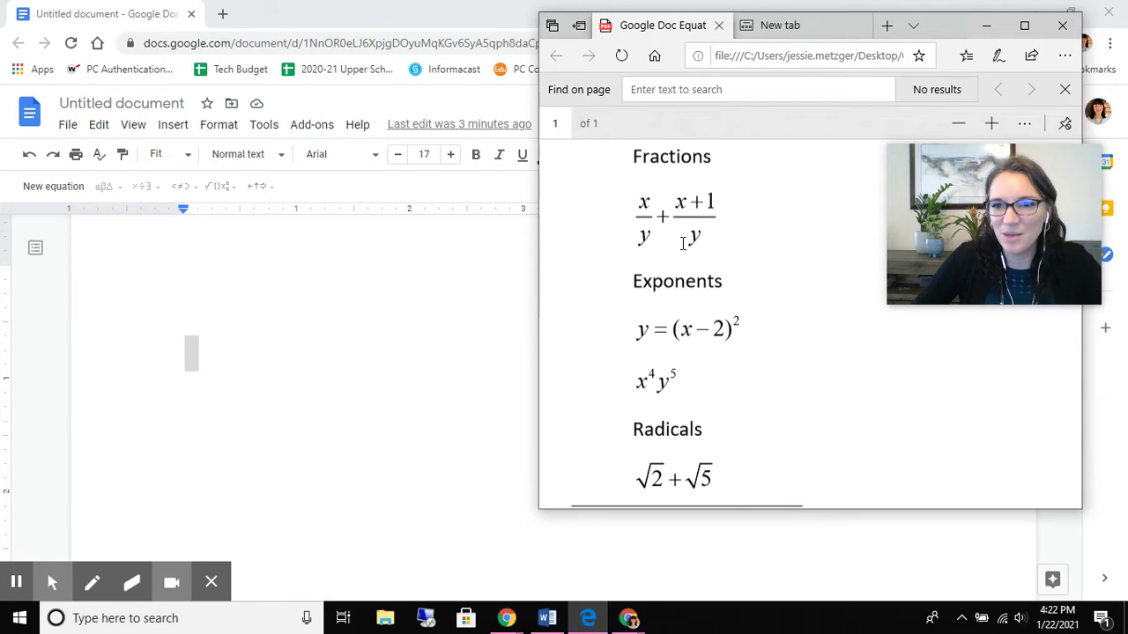
{"action": "scroll", "coordinate": [682, 244], "scroll_direction": "down", "scroll_amount": 3}
{"action": "scroll", "coordinate": [682, 244], "scroll_direction": "up", "scroll_amount": 3}
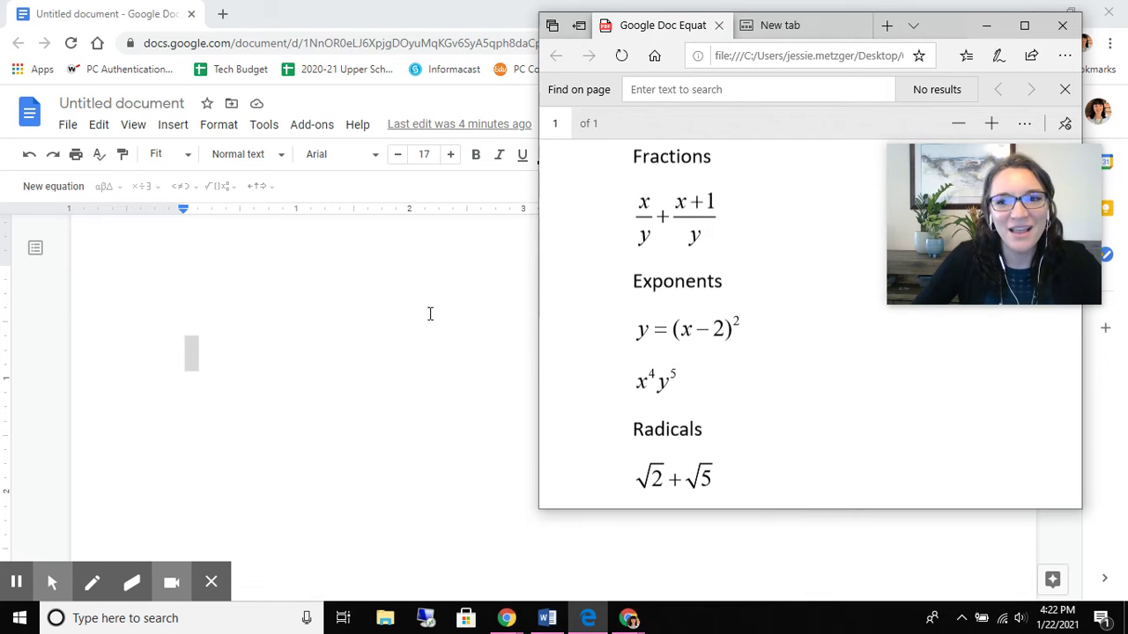
Return to the Google Docs document and insert an empty equation at the selected line.
{"action": "left_click", "coordinate": [403, 333]}
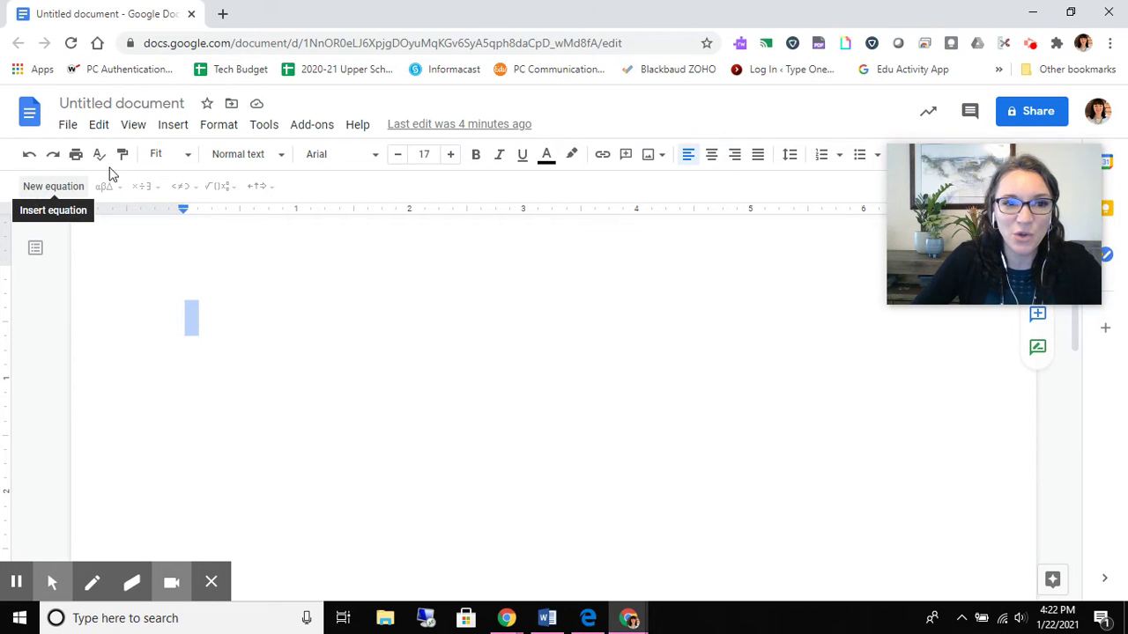
{"action": "left_click", "coordinate": [171, 132]}
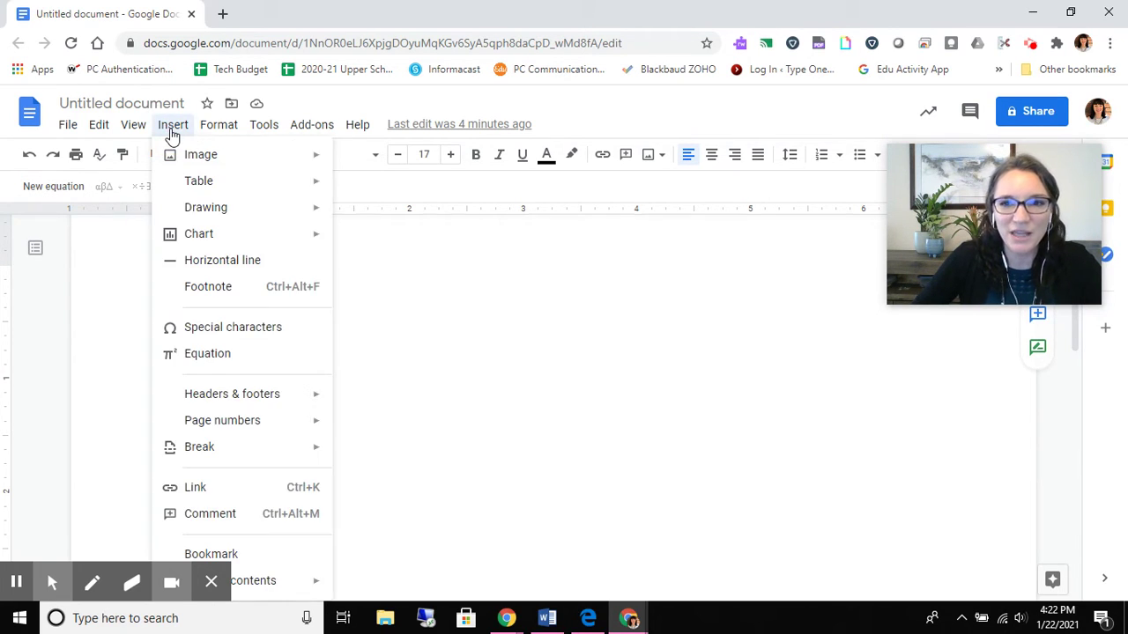
{"action": "left_click", "coordinate": [217, 357]}
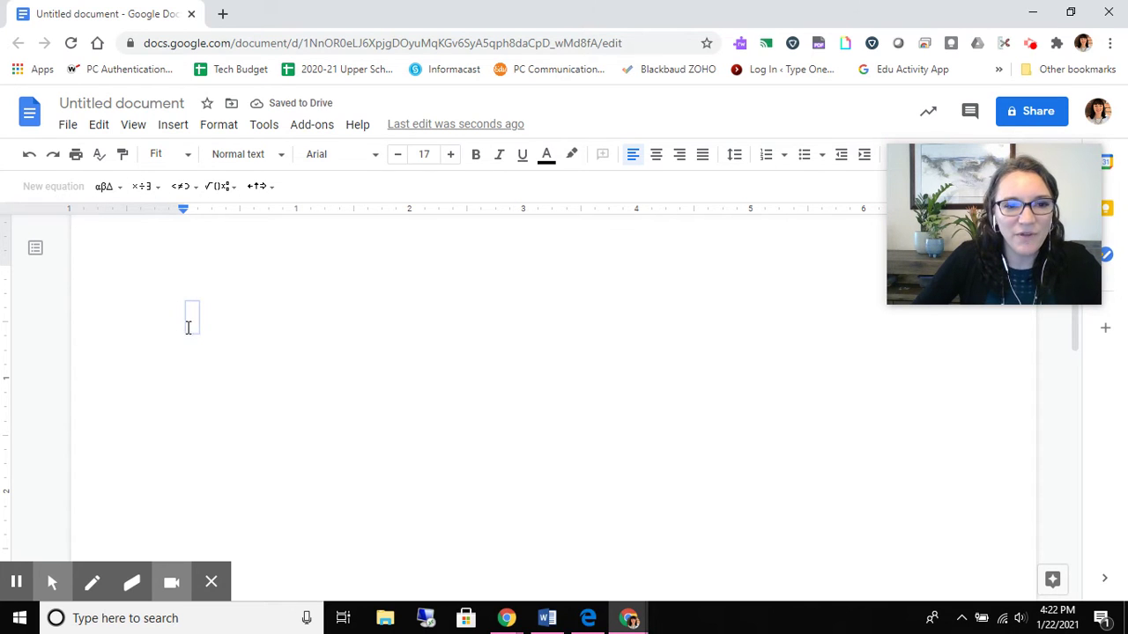
Examine the available equation symbol groups, including math operations, arrows, Greek letters and miscellaneous operations.
{"action": "left_click", "coordinate": [213, 191]}
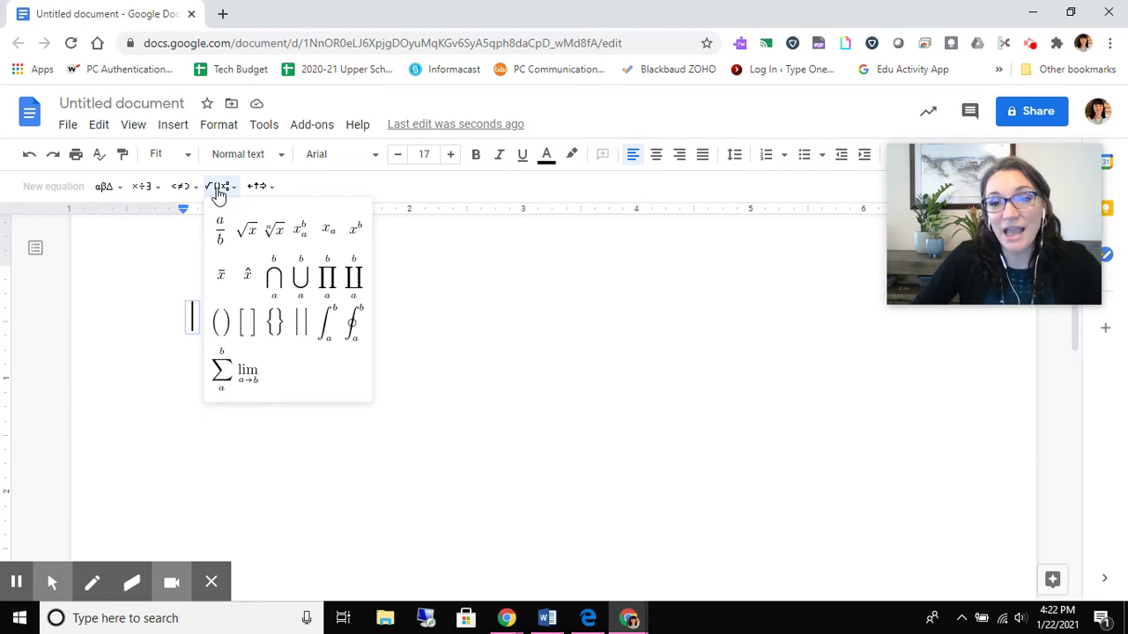
{"action": "left_click", "coordinate": [260, 186]}
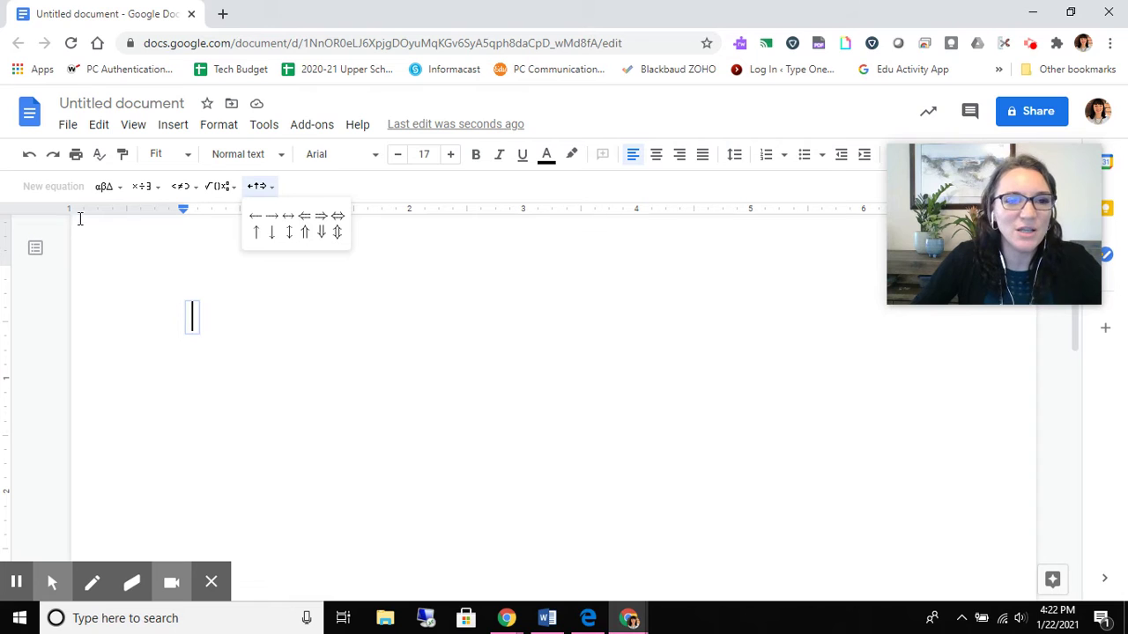
{"action": "left_click", "coordinate": [65, 184]}
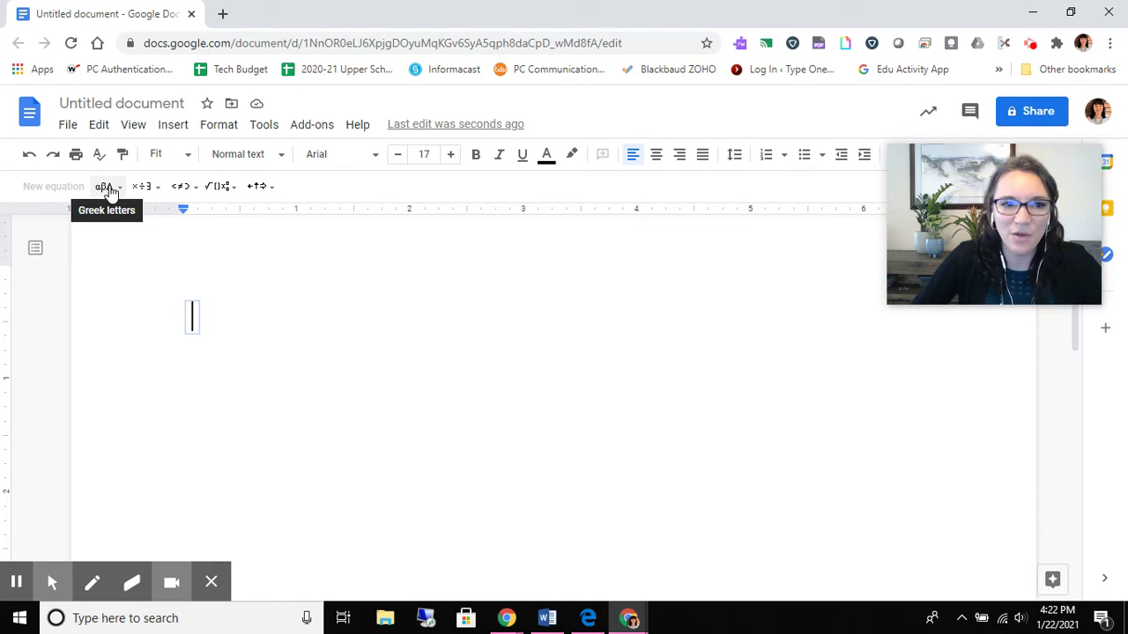
{"action": "left_click", "coordinate": [105, 188]}
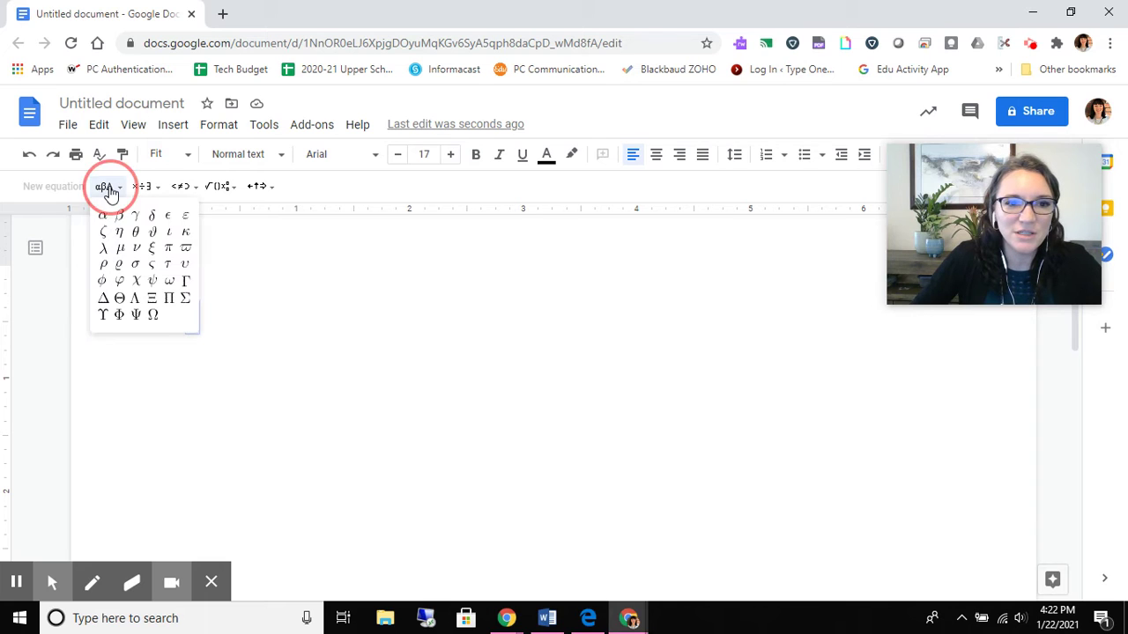
{"action": "left_click", "coordinate": [149, 194]}
{"action": "left_click", "coordinate": [150, 196]}
{"action": "left_click", "coordinate": [150, 195]}
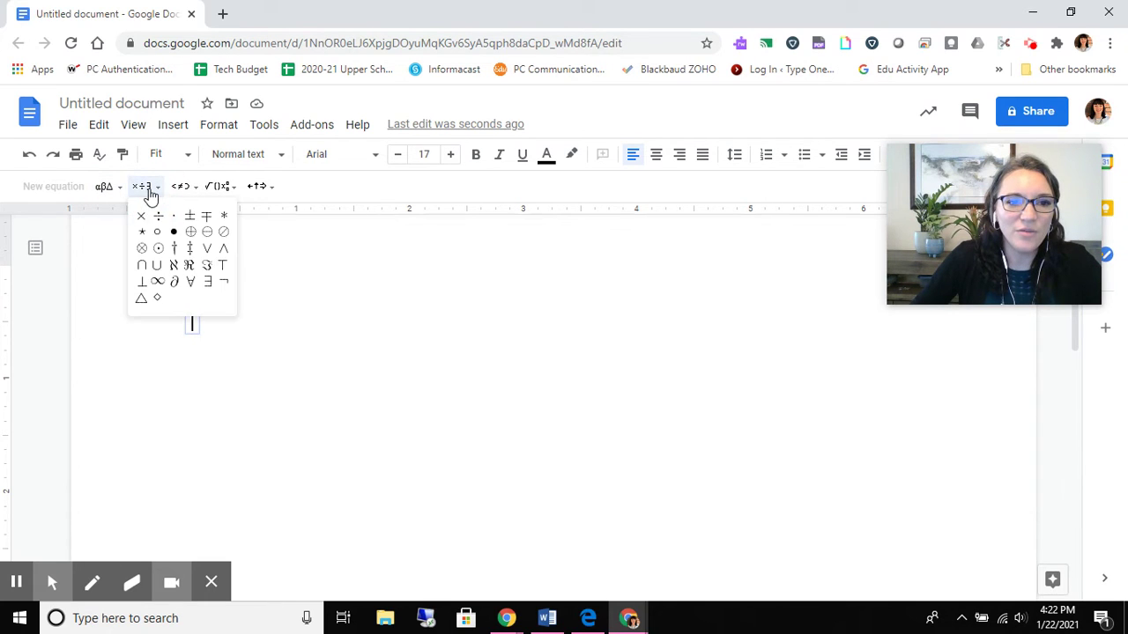
{"action": "left_click", "coordinate": [113, 196]}
{"action": "left_click", "coordinate": [85, 408]}
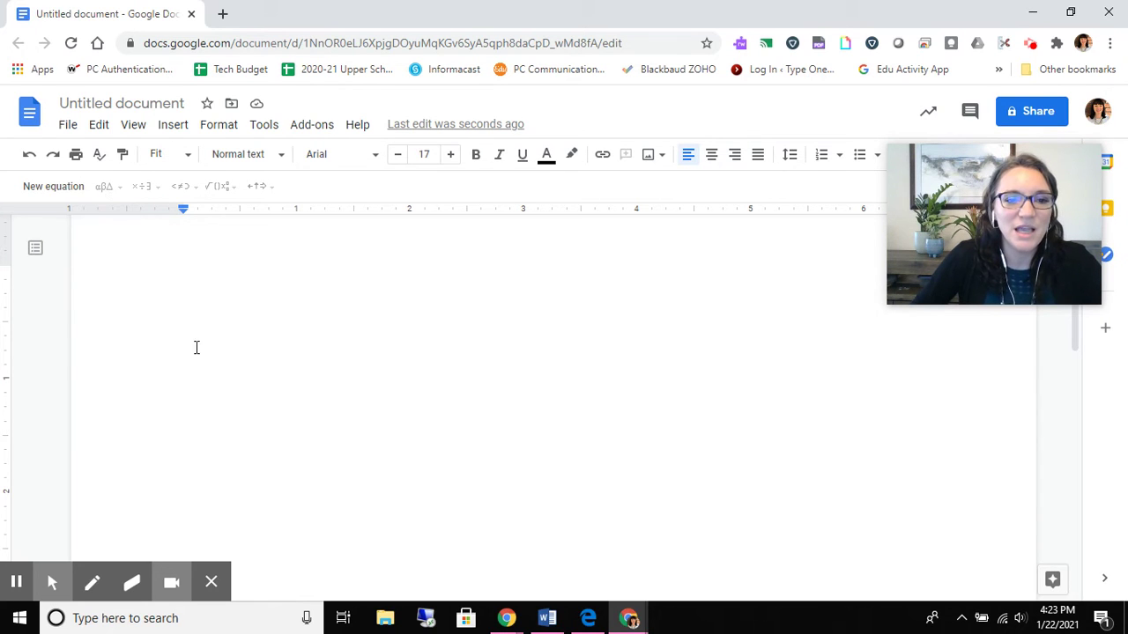
Check the Fractions example in the PDF and build the fraction x over y in a new equation on the next line.
{"action": "left_click", "coordinate": [66, 189]}
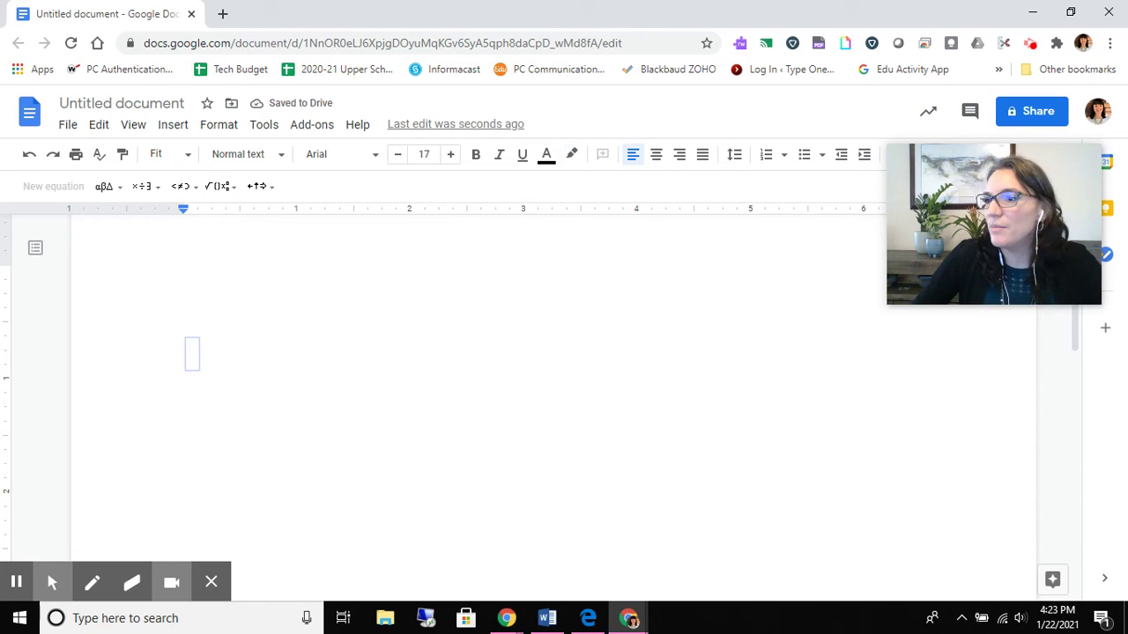
{"action": "left_click", "coordinate": [595, 620]}
{"action": "left_click_drag", "start_coordinate": [644, 199], "coordinate": [710, 233]}
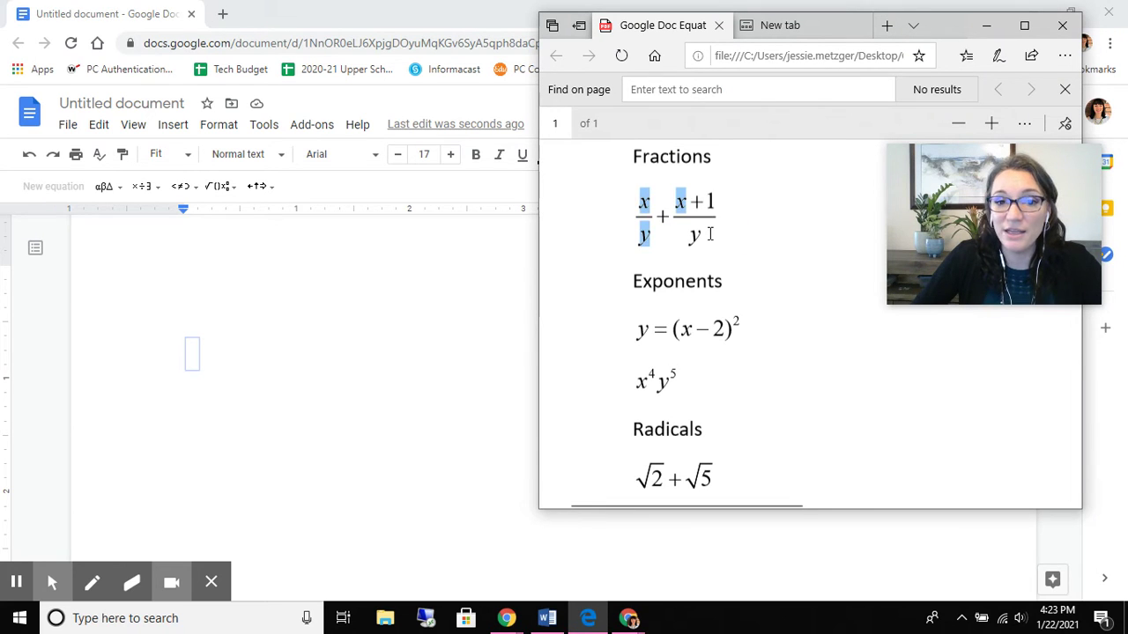
{"action": "left_click", "coordinate": [195, 358]}
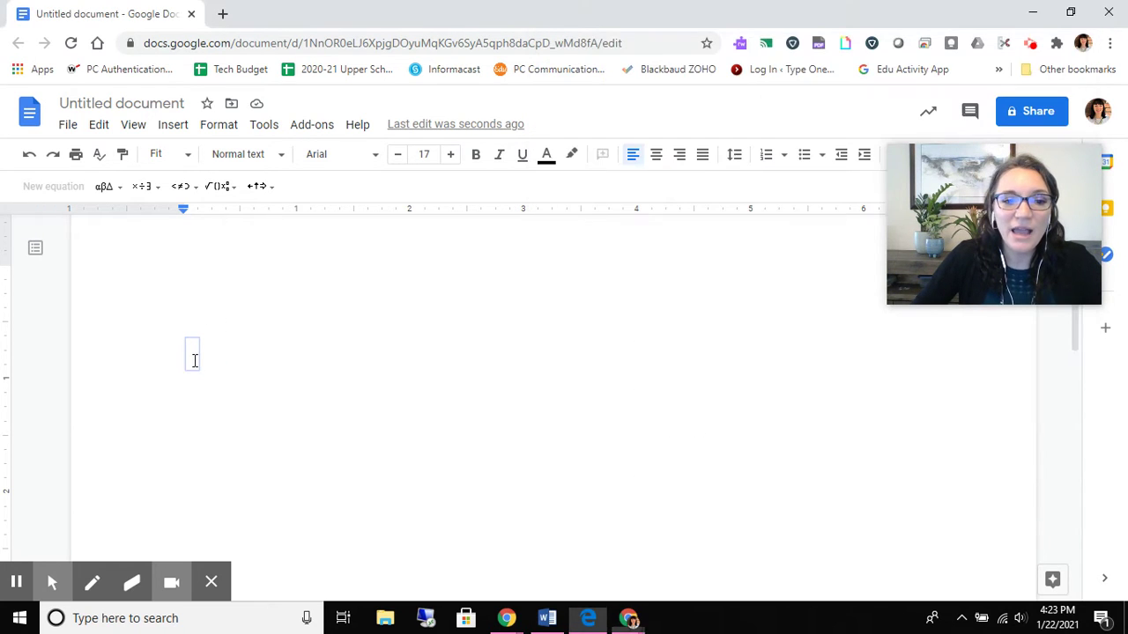
{"action": "left_click", "coordinate": [230, 192]}
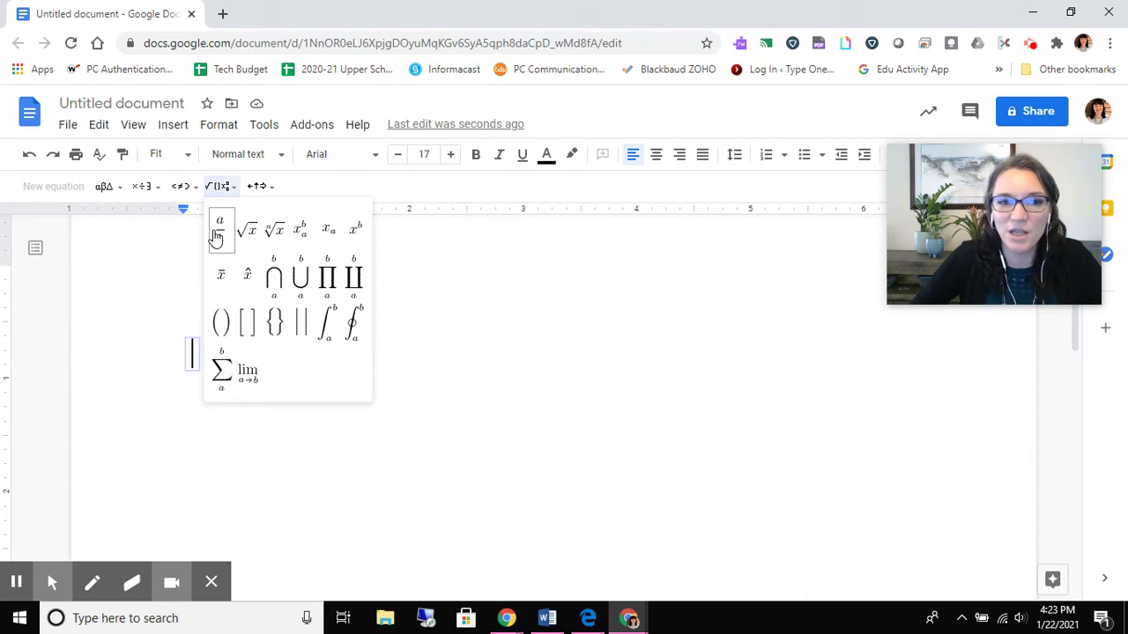
{"action": "left_click", "coordinate": [216, 236]}
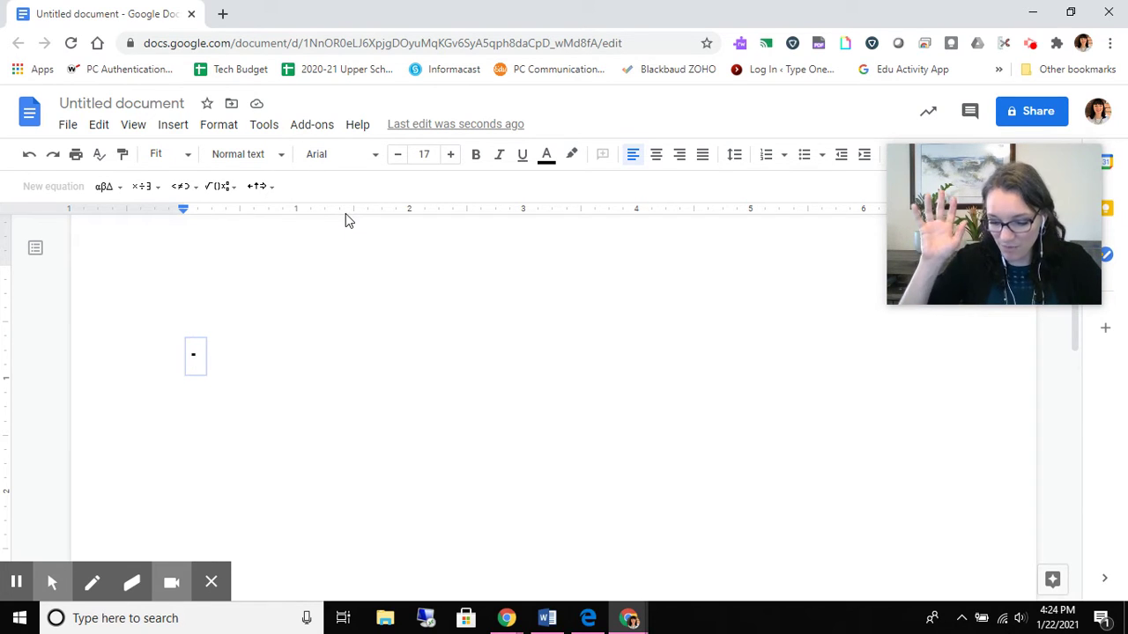
{"action": "type", "text": "x"}
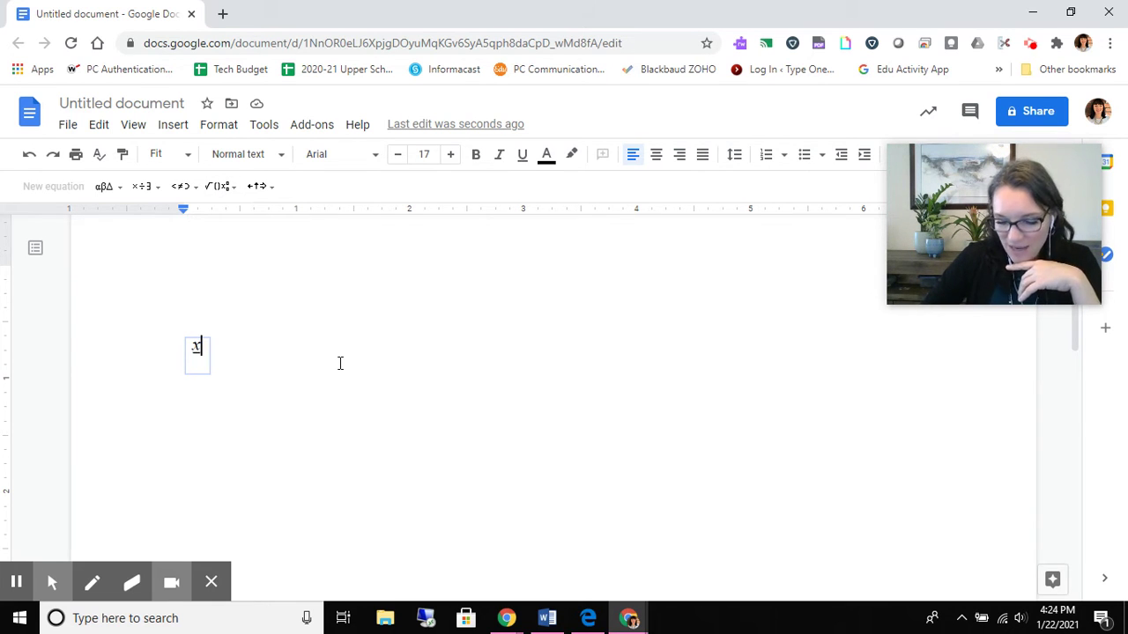
{"action": "type", "text": "/"}
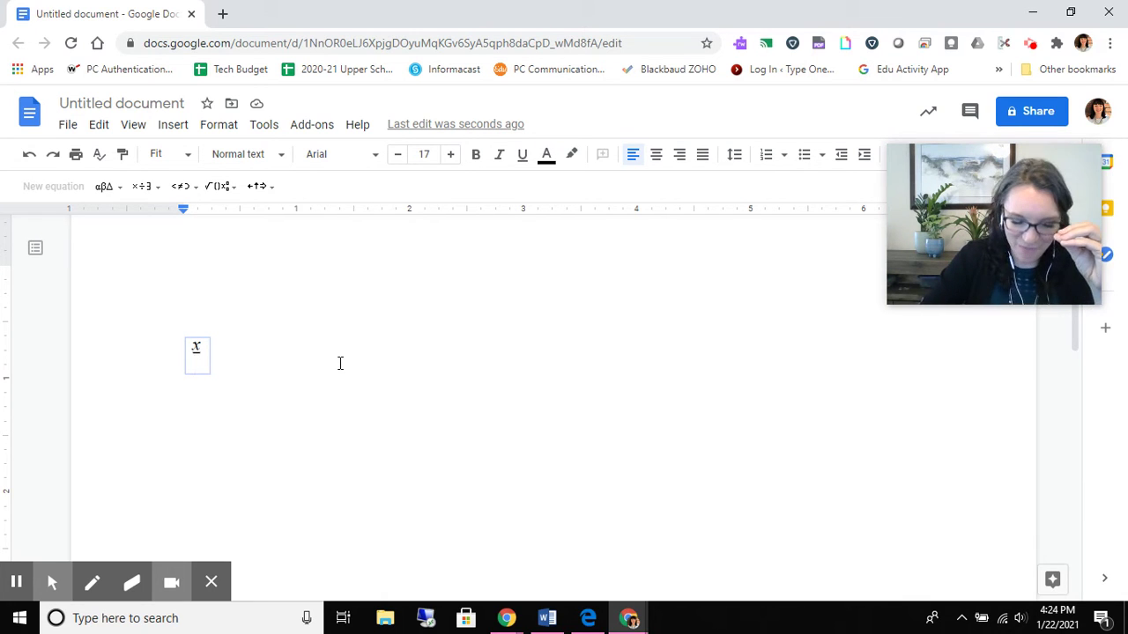
{"action": "type", "text": "y"}
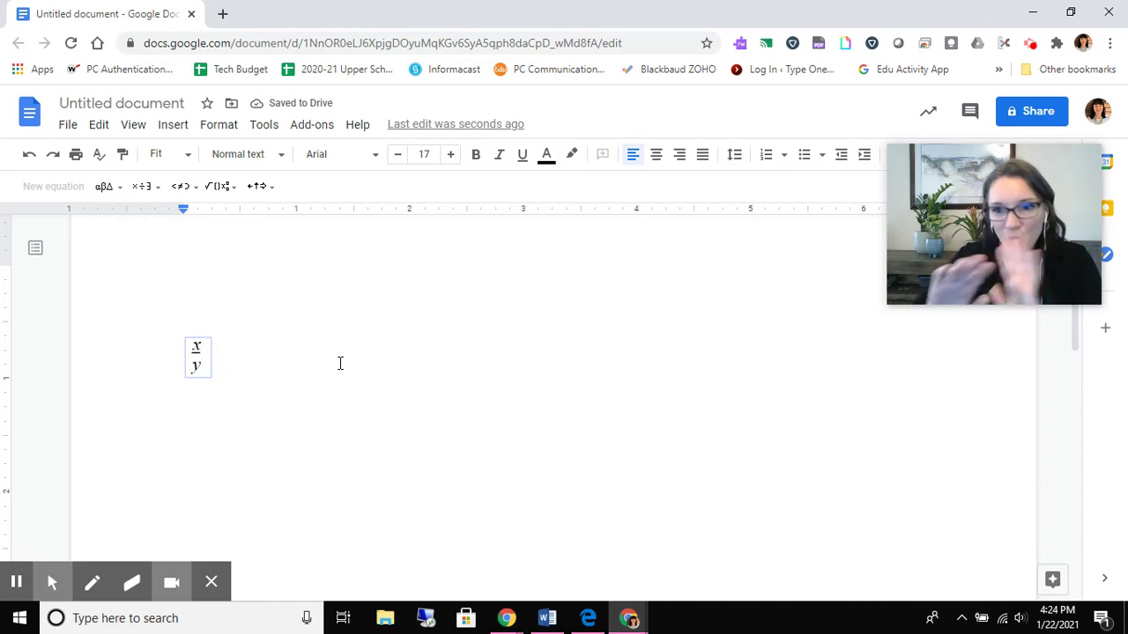
{"action": "left_click", "coordinate": [285, 359]}
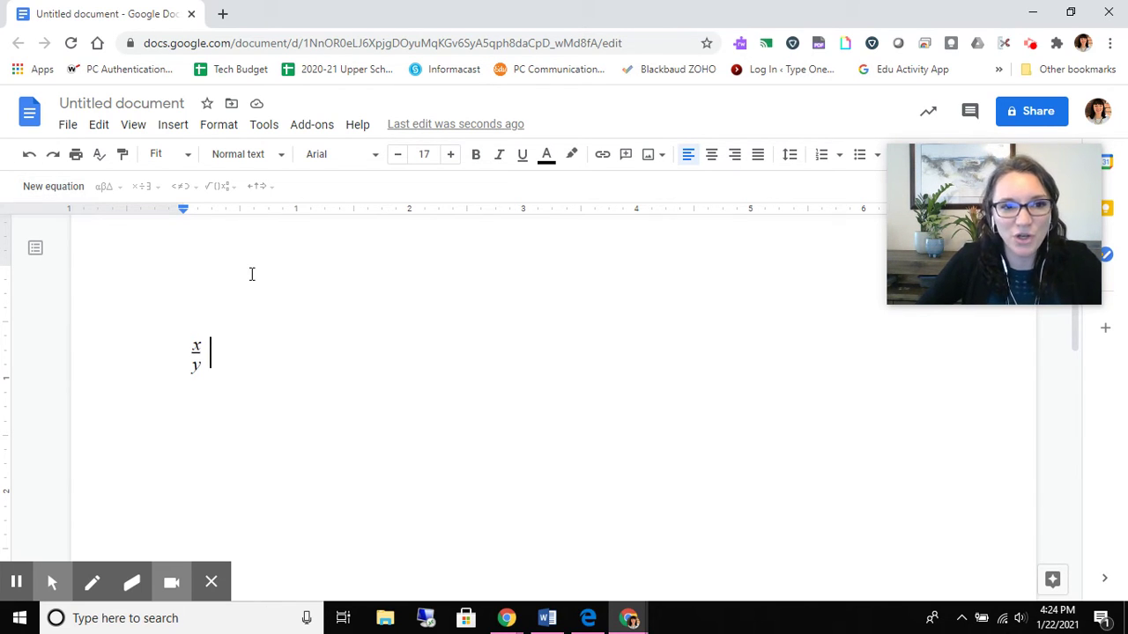
Add a plus sign after the first fraction and a new equation containing the fraction x+1 over y.
{"action": "type", "text": "+"}
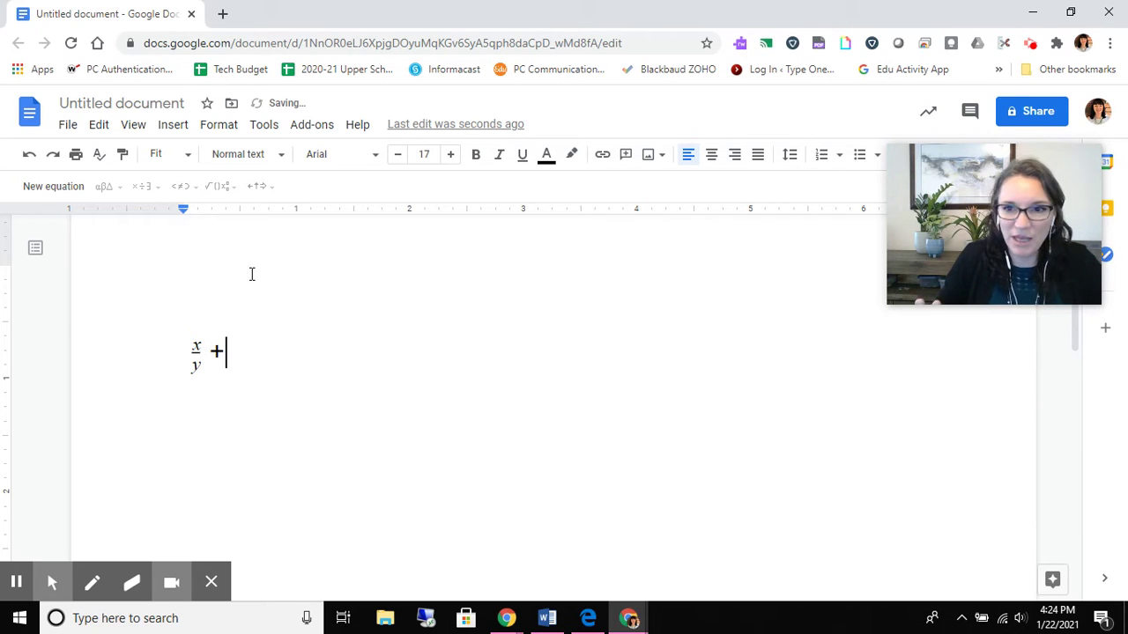
{"action": "left_click", "coordinate": [46, 187]}
{"action": "left_click", "coordinate": [220, 187]}
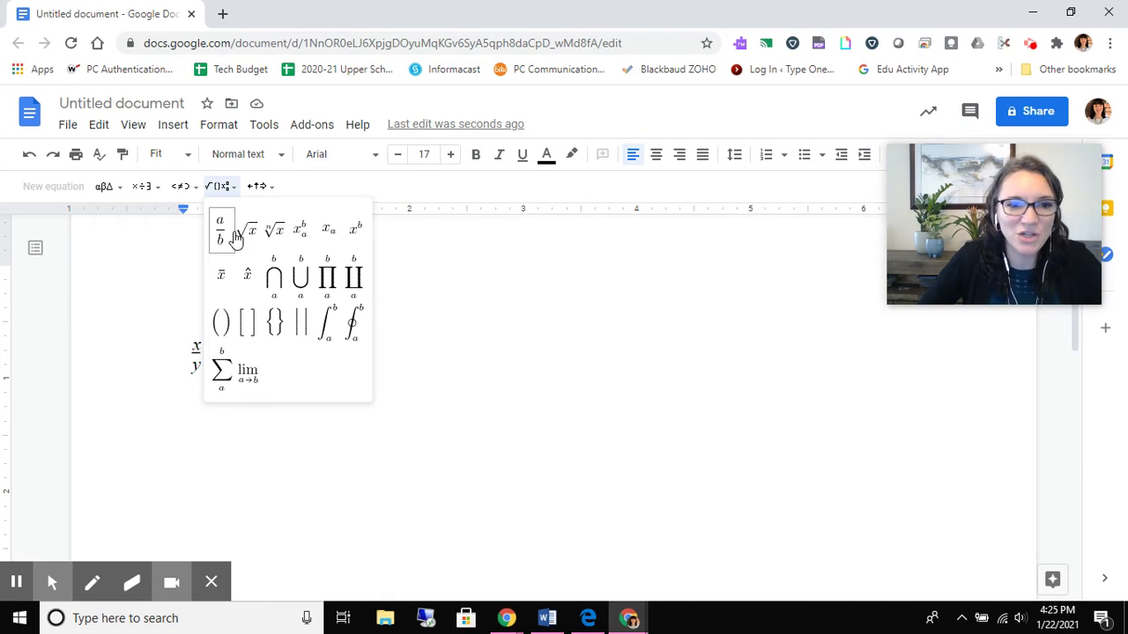
{"action": "left_click", "coordinate": [233, 238]}
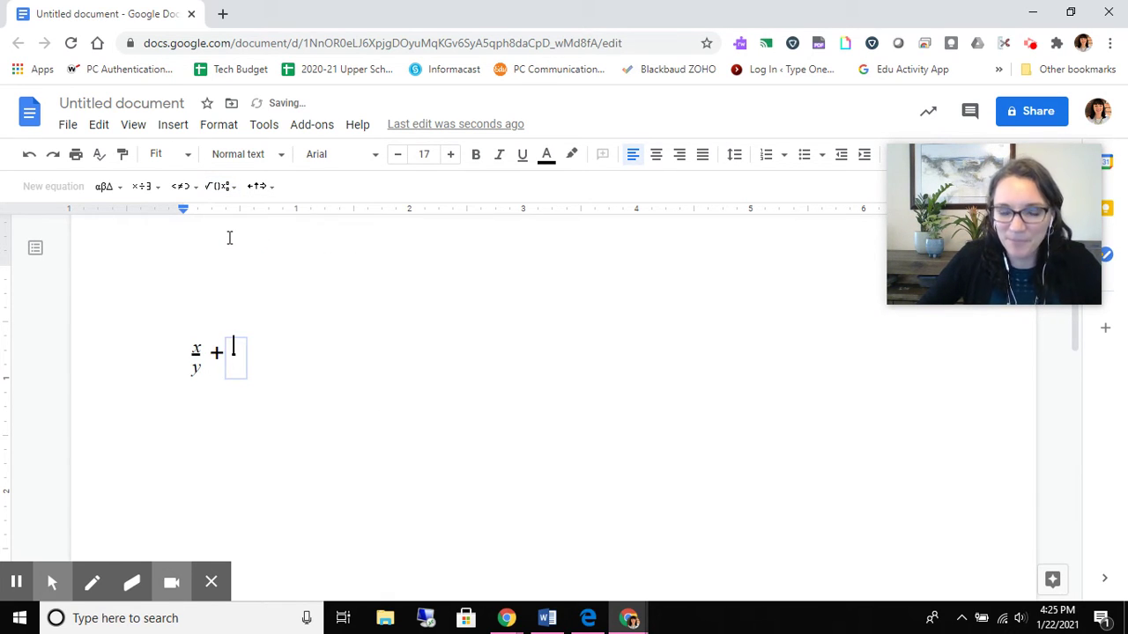
{"action": "type", "text": "x+"}
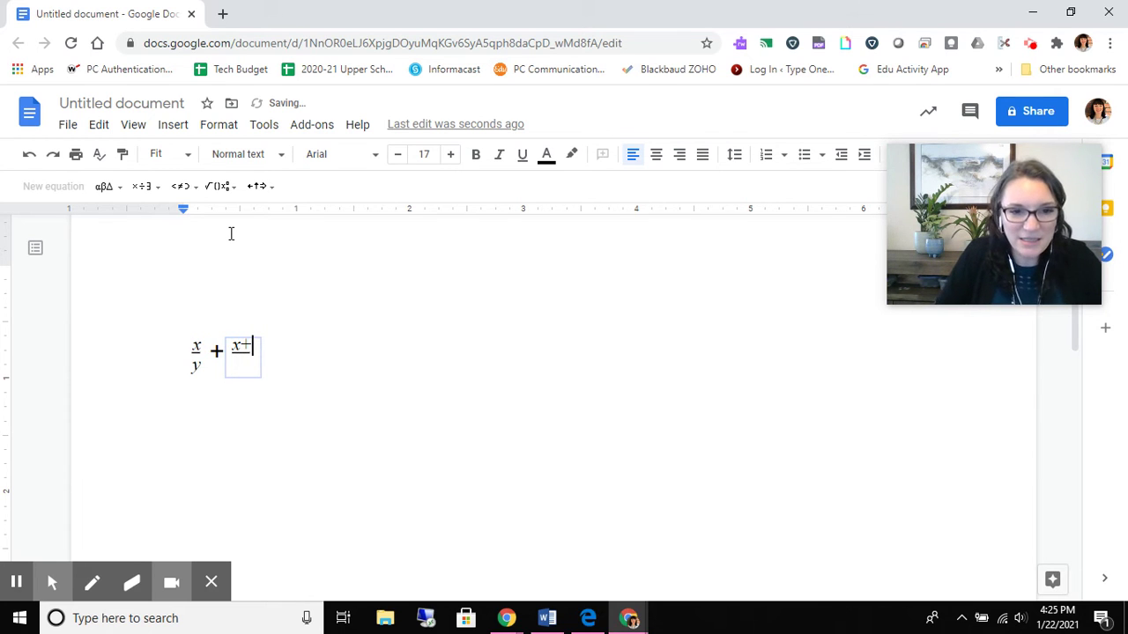
{"action": "type", "text": "1"}
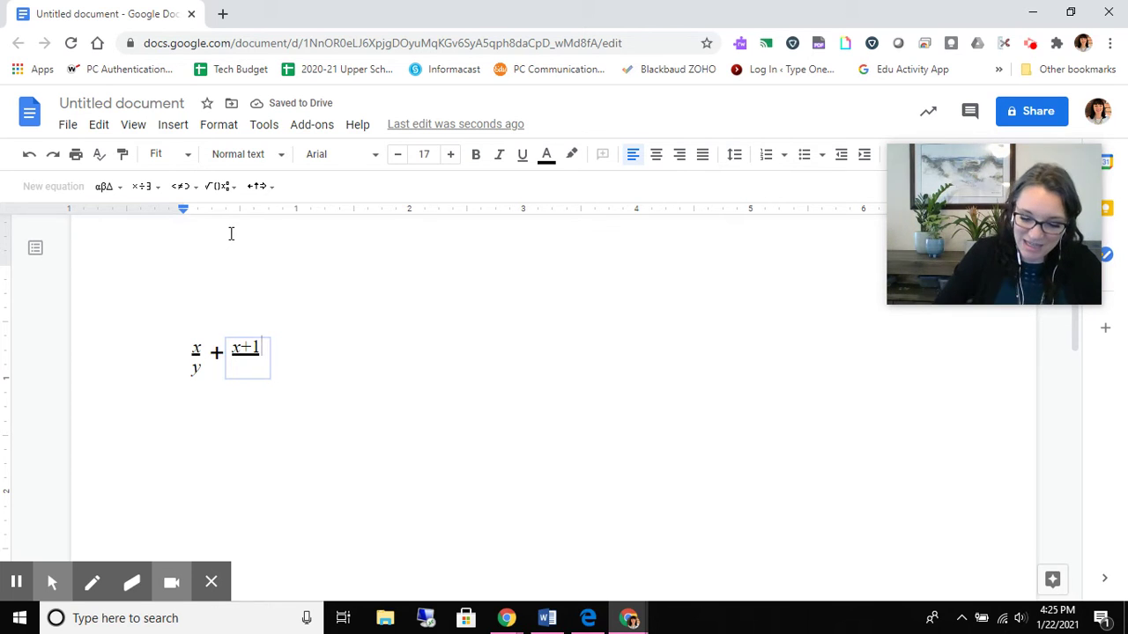
{"action": "key", "text": "Down"}
{"action": "type", "text": "y"}
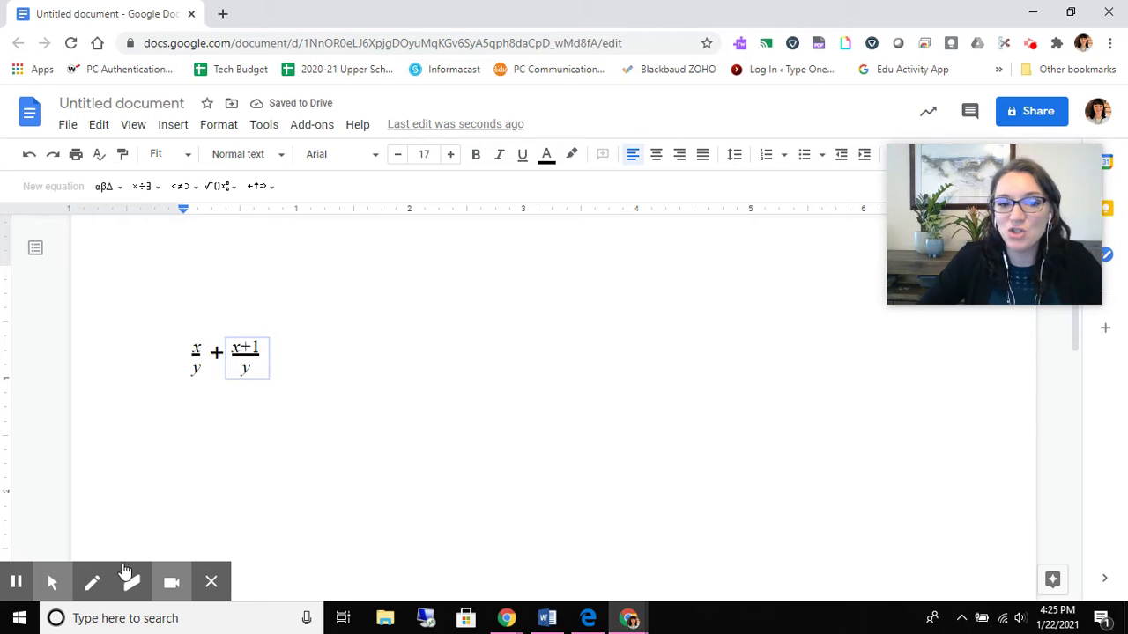
Compare the expression with the Fractions example in the PDF and start a new paragraph two lines below it.
{"action": "left_click", "coordinate": [600, 621]}
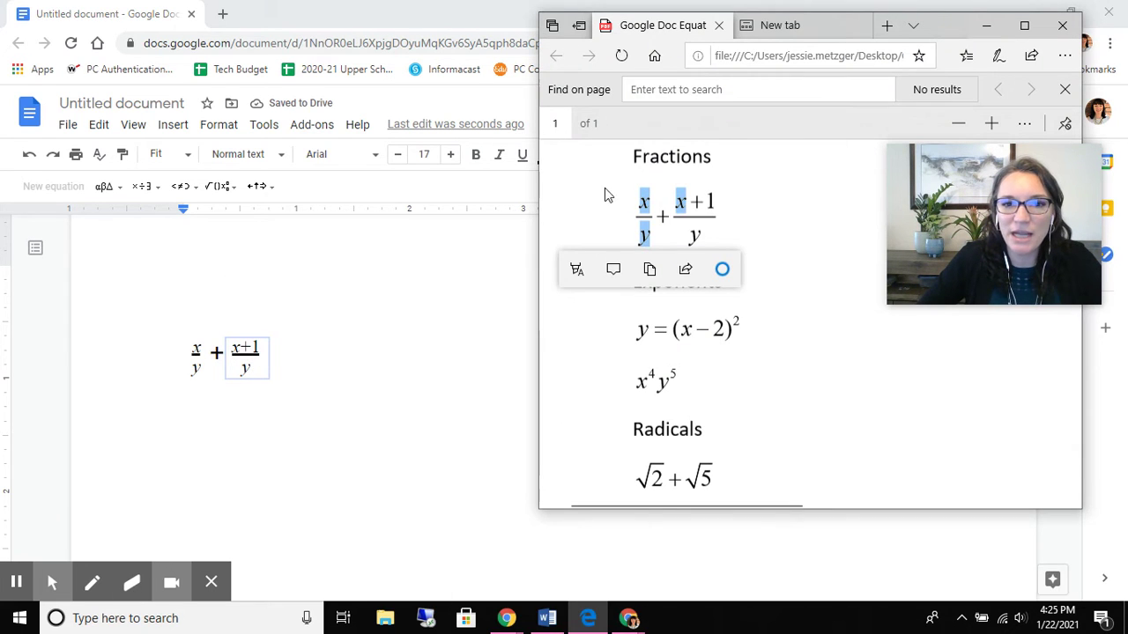
{"action": "left_click", "coordinate": [763, 243]}
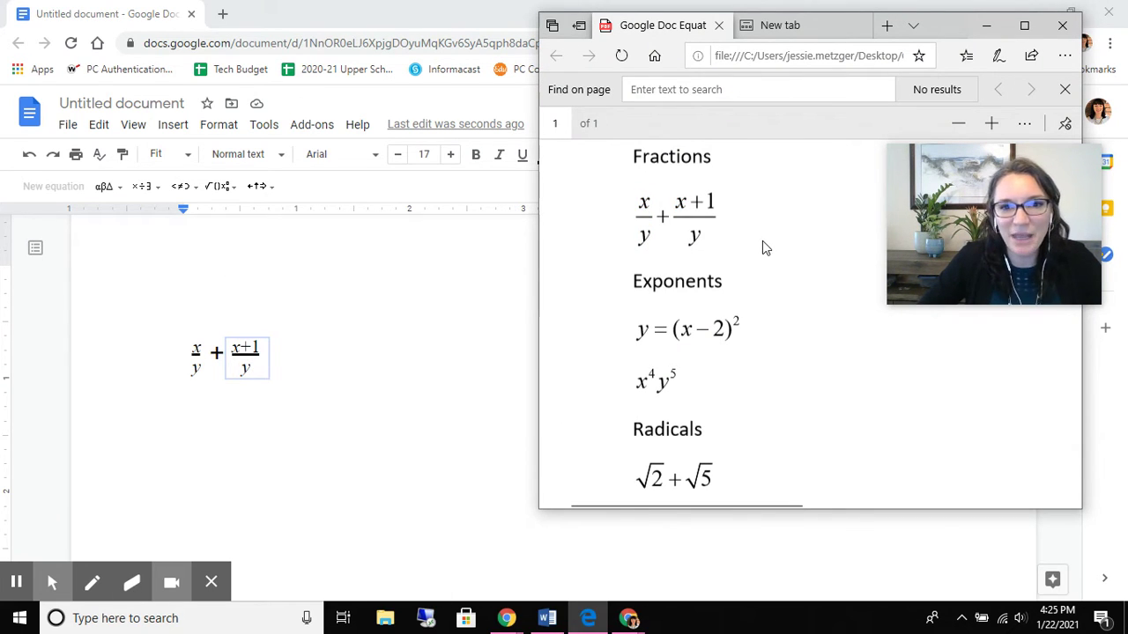
{"action": "left_click", "coordinate": [399, 370]}
{"action": "left_click", "coordinate": [373, 373]}
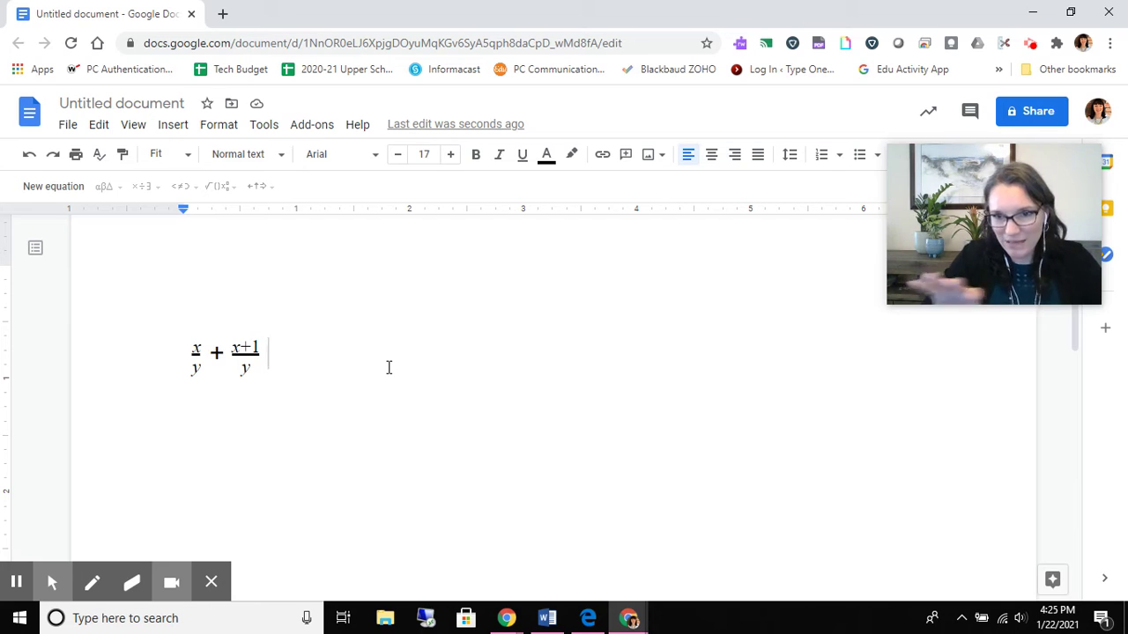
{"action": "key", "text": "Return"}
{"action": "key", "text": "Return"}
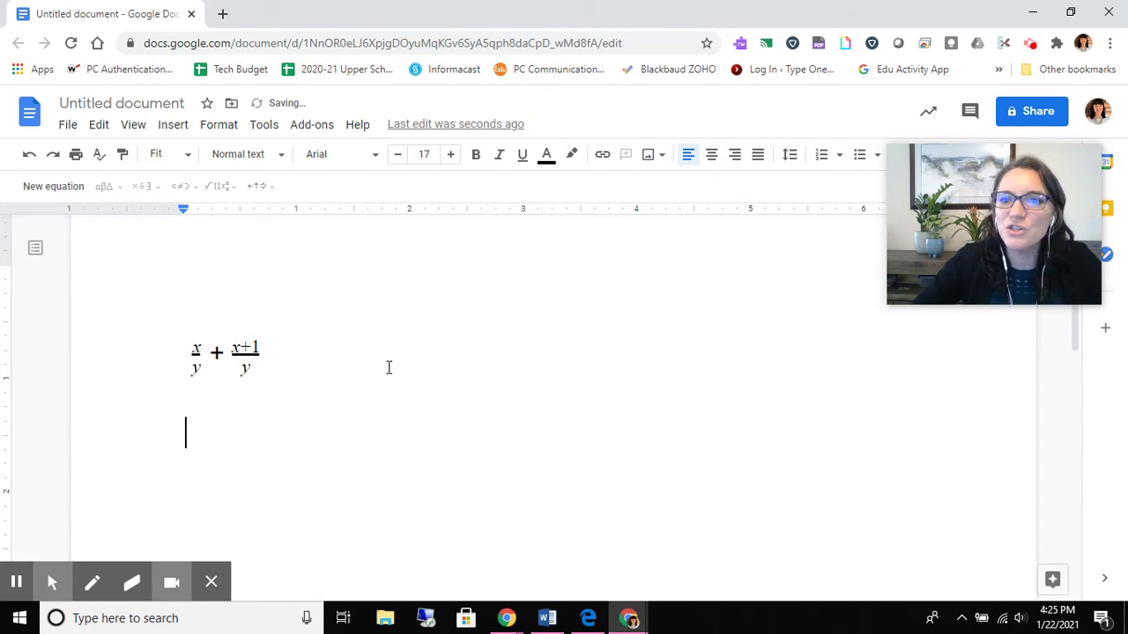
Increase the font size of the whole fraction expression to 24.
{"action": "left_click_drag", "start_coordinate": [293, 368], "coordinate": [171, 347]}
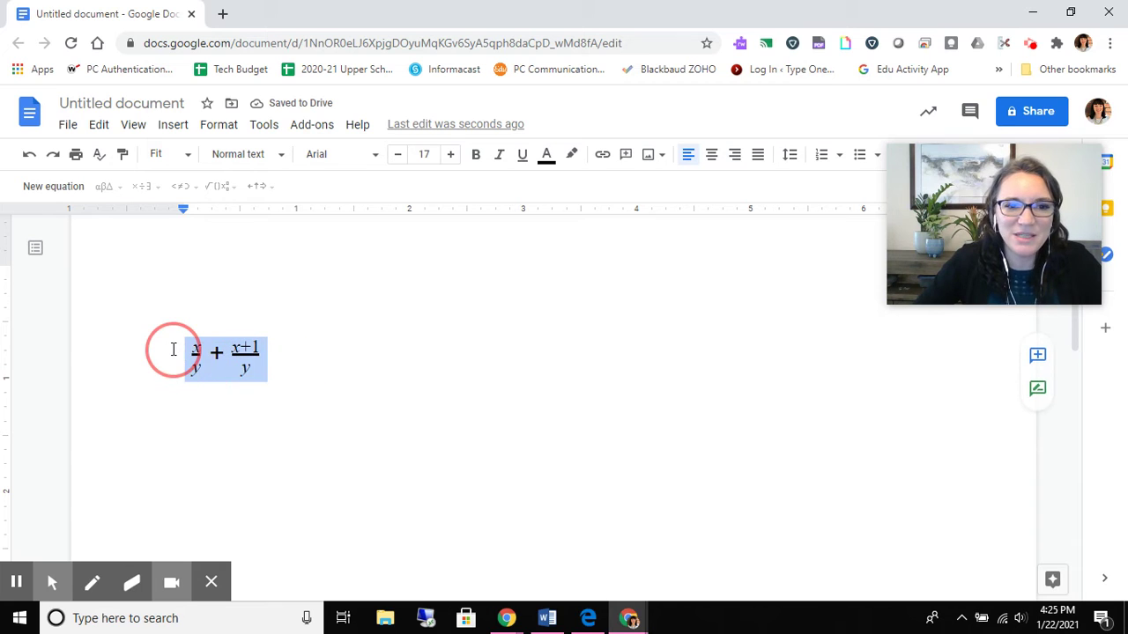
{"action": "left_click", "coordinate": [451, 157]}
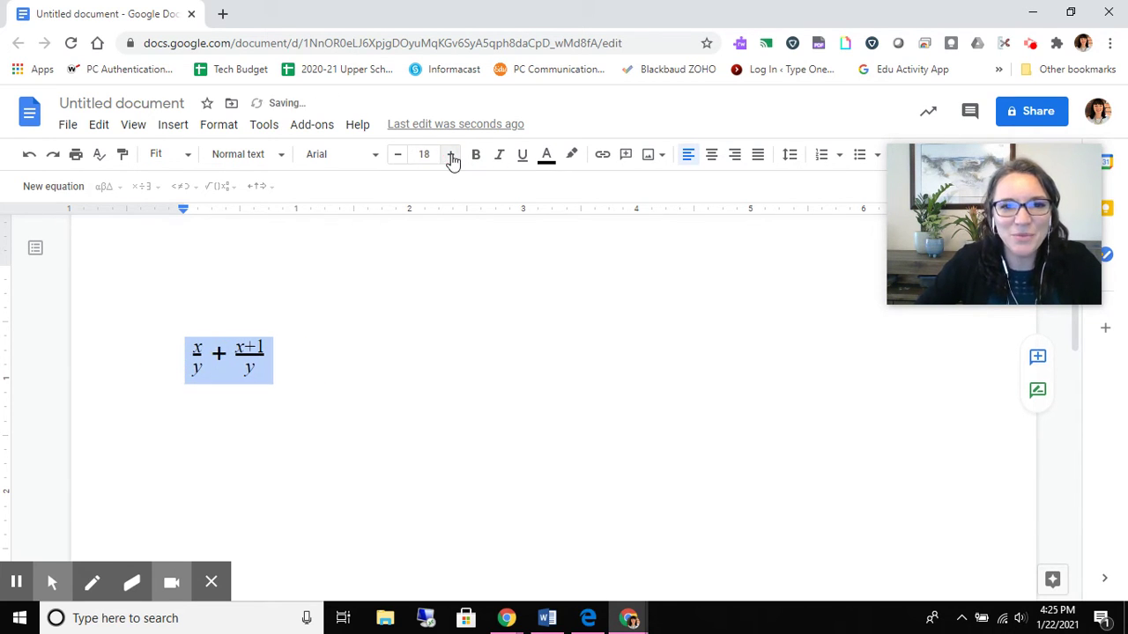
{"action": "left_click", "coordinate": [451, 157]}
{"action": "left_click", "coordinate": [451, 157]}
{"action": "left_click", "coordinate": [451, 157]}
{"action": "left_click", "coordinate": [451, 156]}
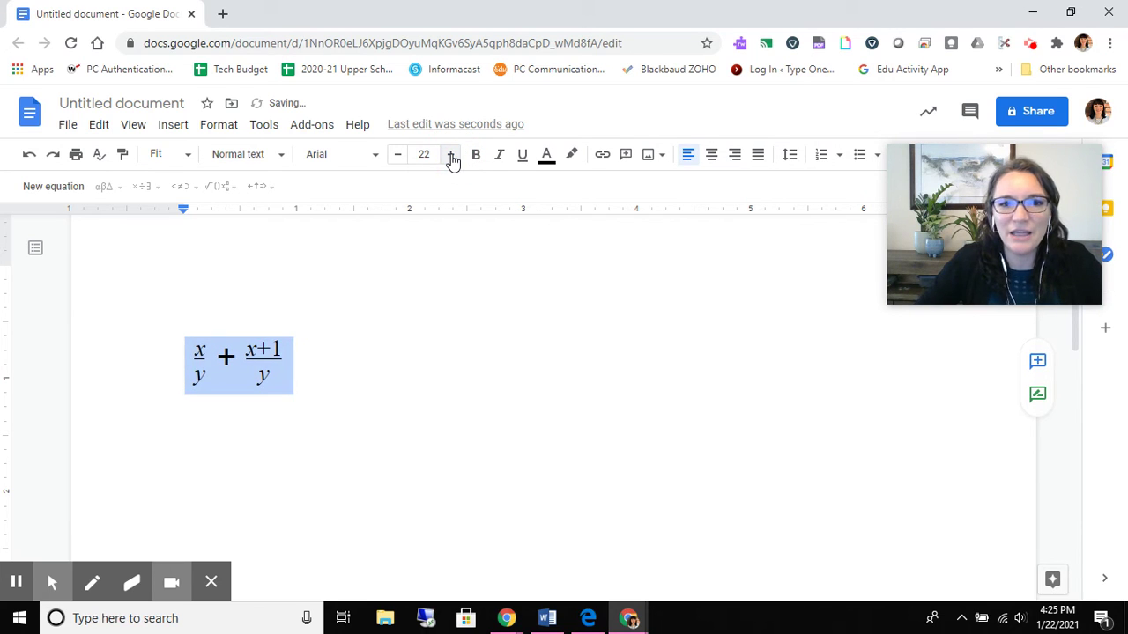
{"action": "left_click", "coordinate": [452, 157]}
{"action": "left_click", "coordinate": [451, 157]}
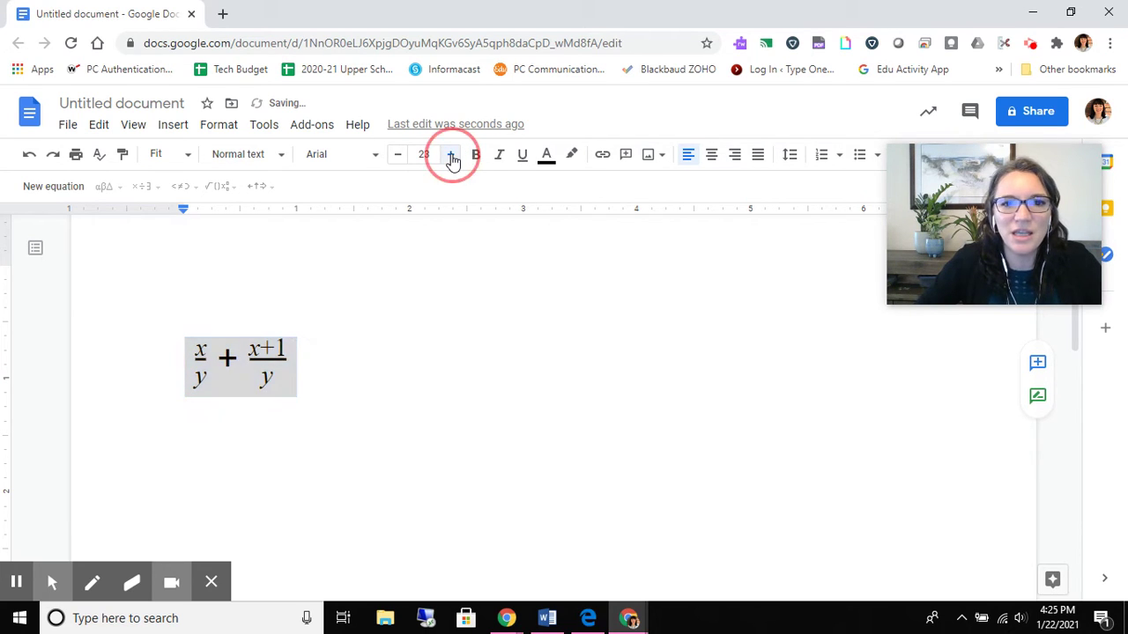
{"action": "left_click", "coordinate": [308, 464]}
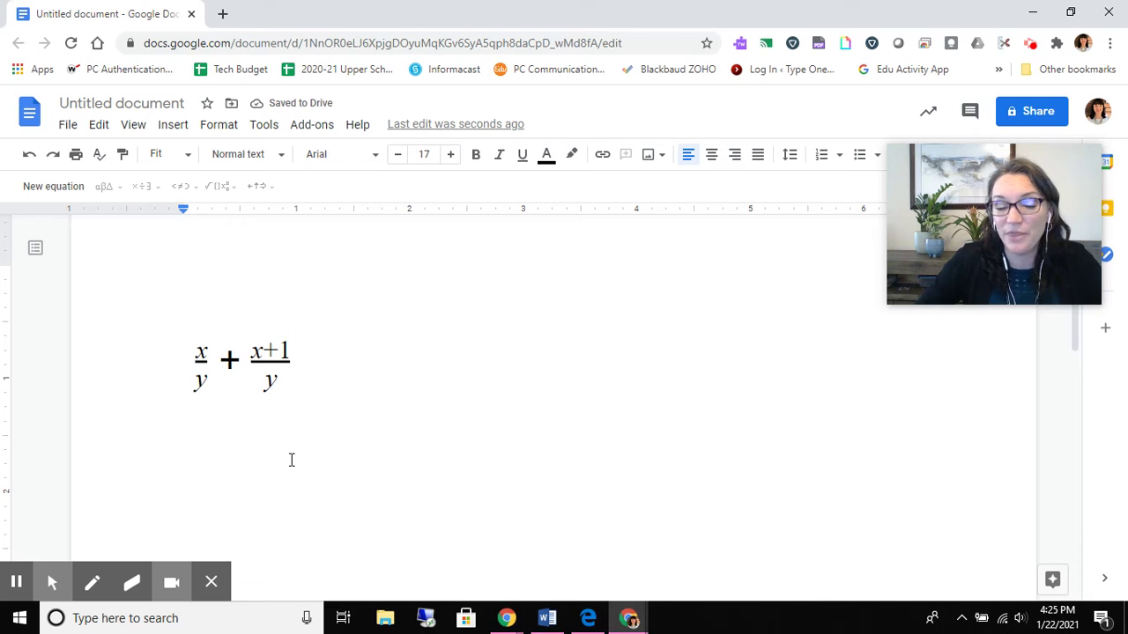
Check the first Exponents example in the PDF and begin a new equation with "y =" on the blank line below the fractions.
{"action": "left_click", "coordinate": [588, 620]}
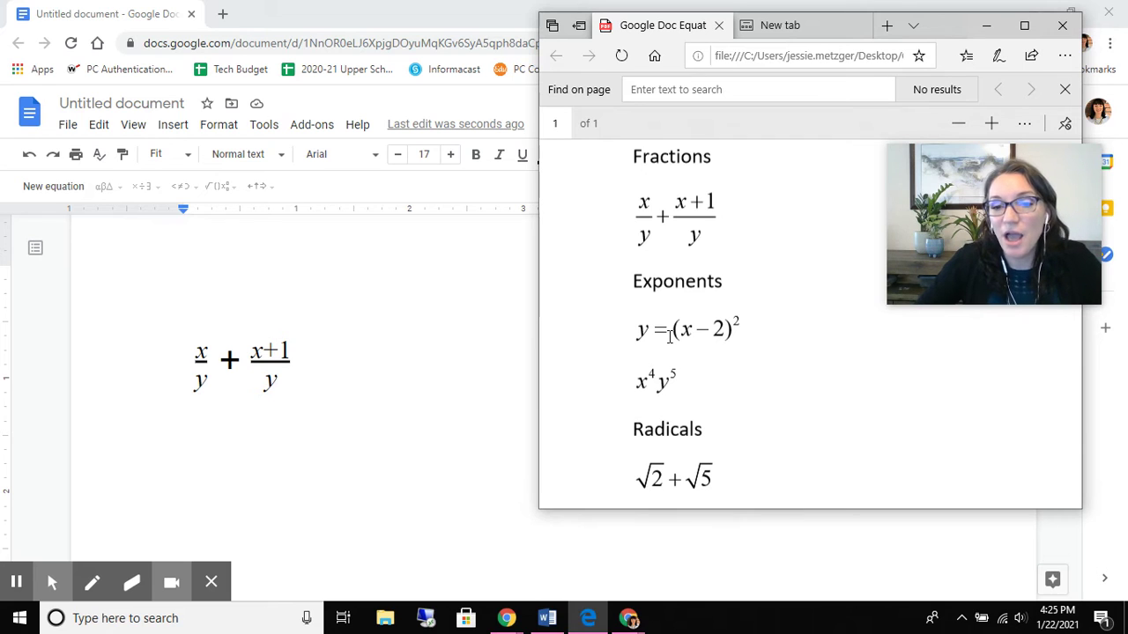
{"action": "left_click", "coordinate": [322, 446]}
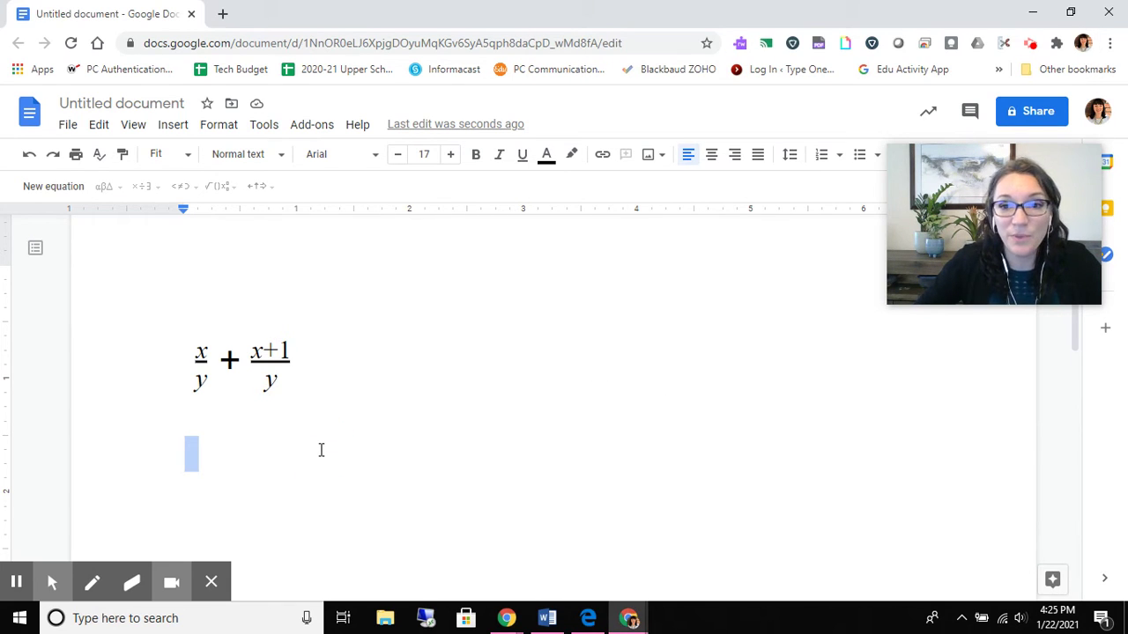
{"action": "left_click", "coordinate": [31, 187]}
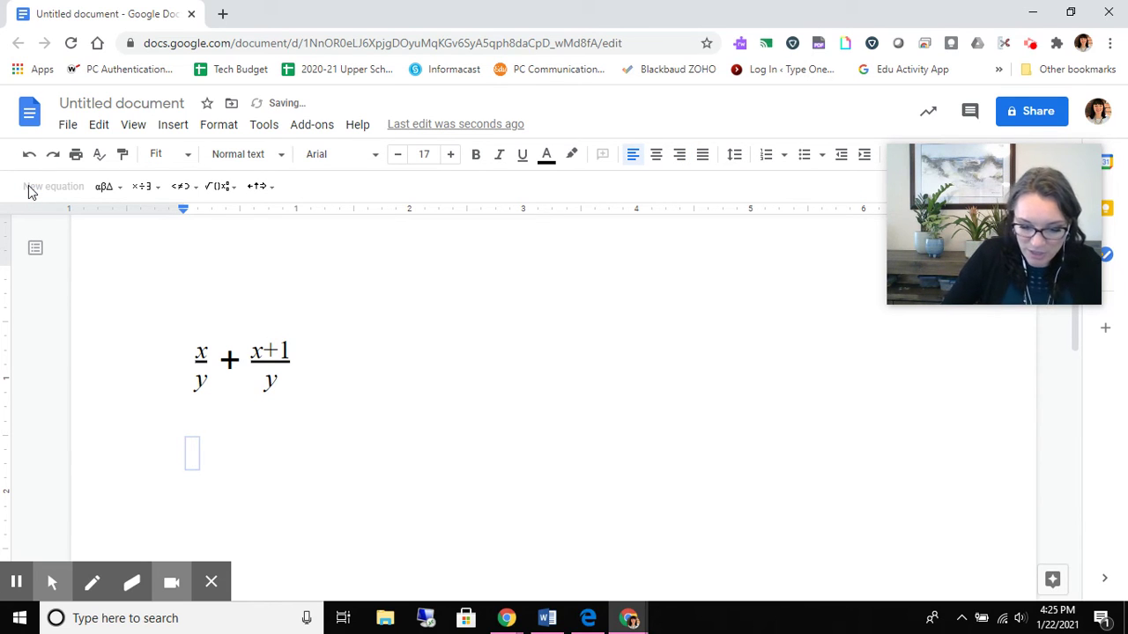
{"action": "type", "text": "y="}
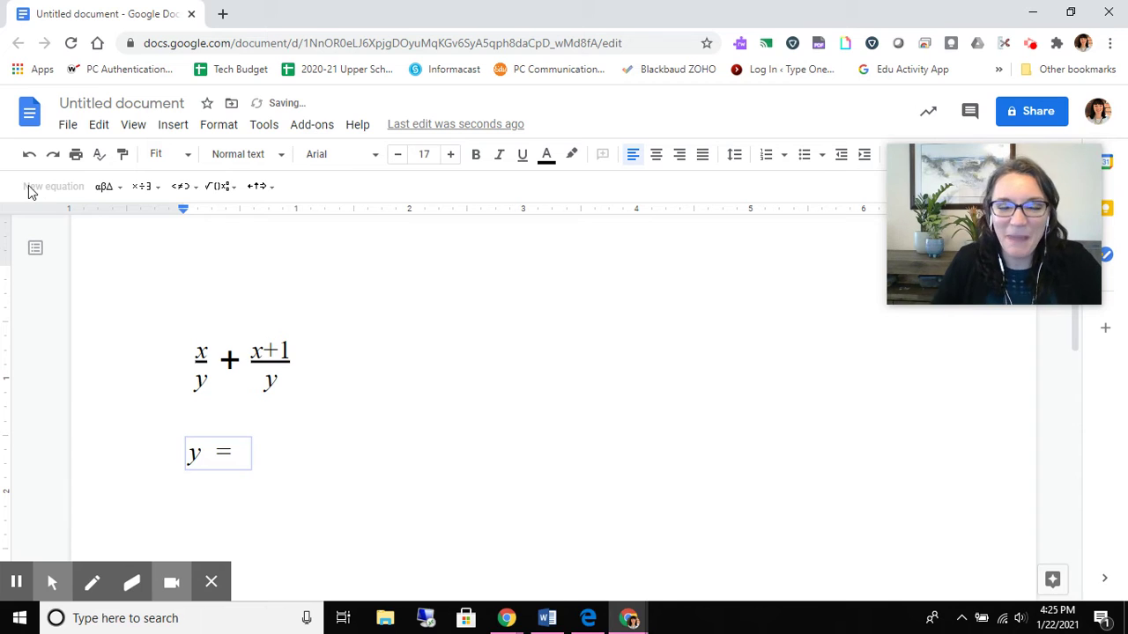
Complete the equation after the equals sign with (x – 2) raised to the superscript exponent 2.
{"action": "left_click", "coordinate": [223, 190]}
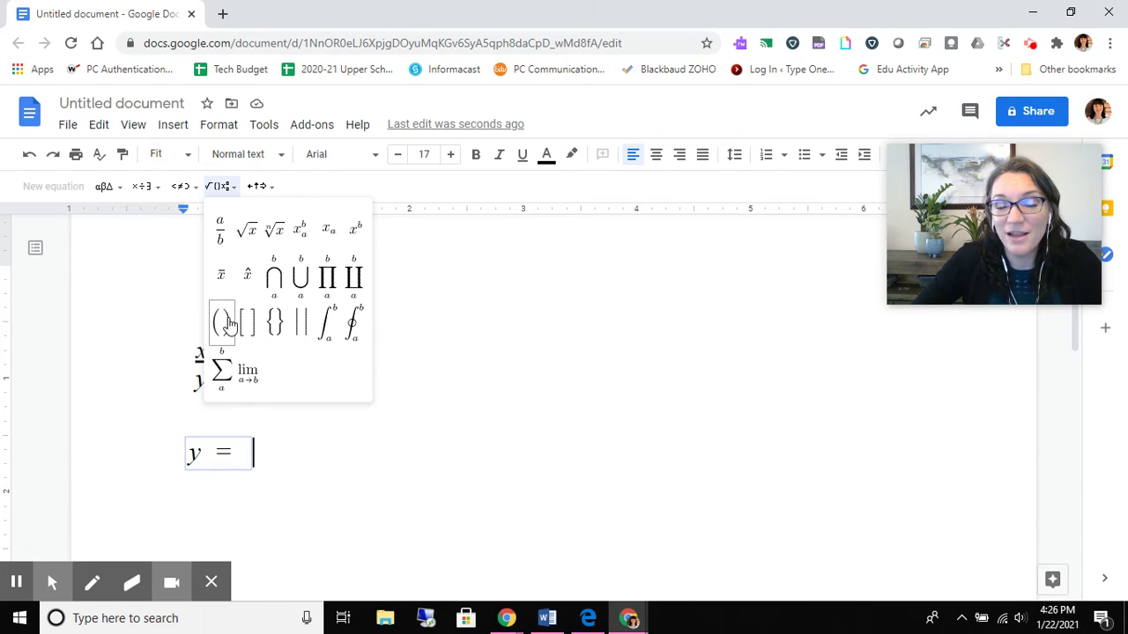
{"action": "left_click", "coordinate": [355, 238]}
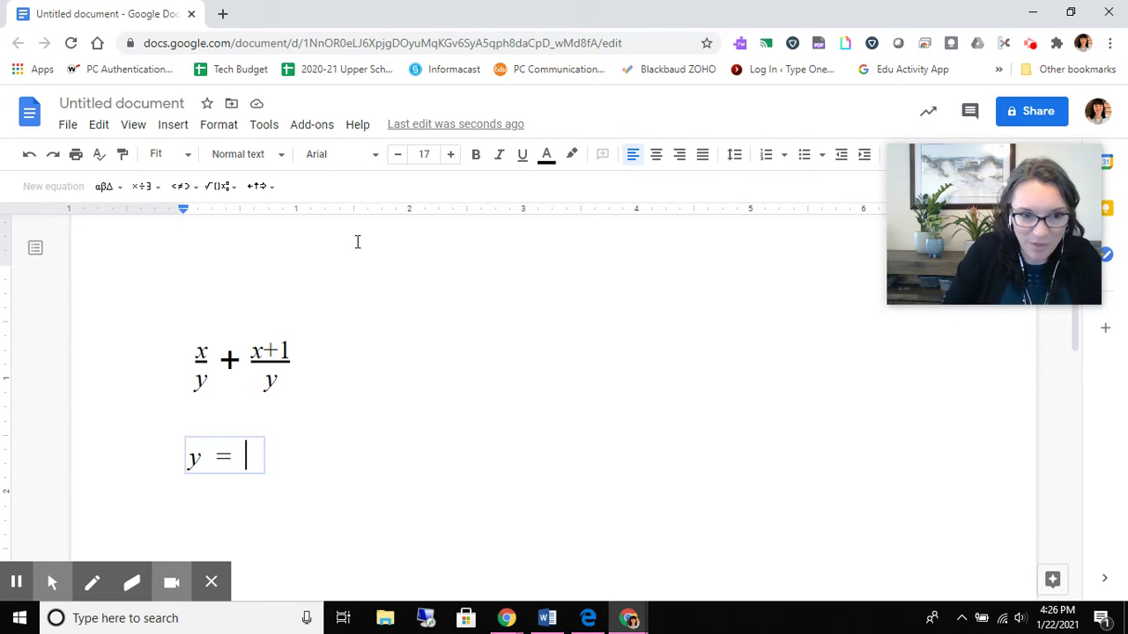
{"action": "type", "text": "("}
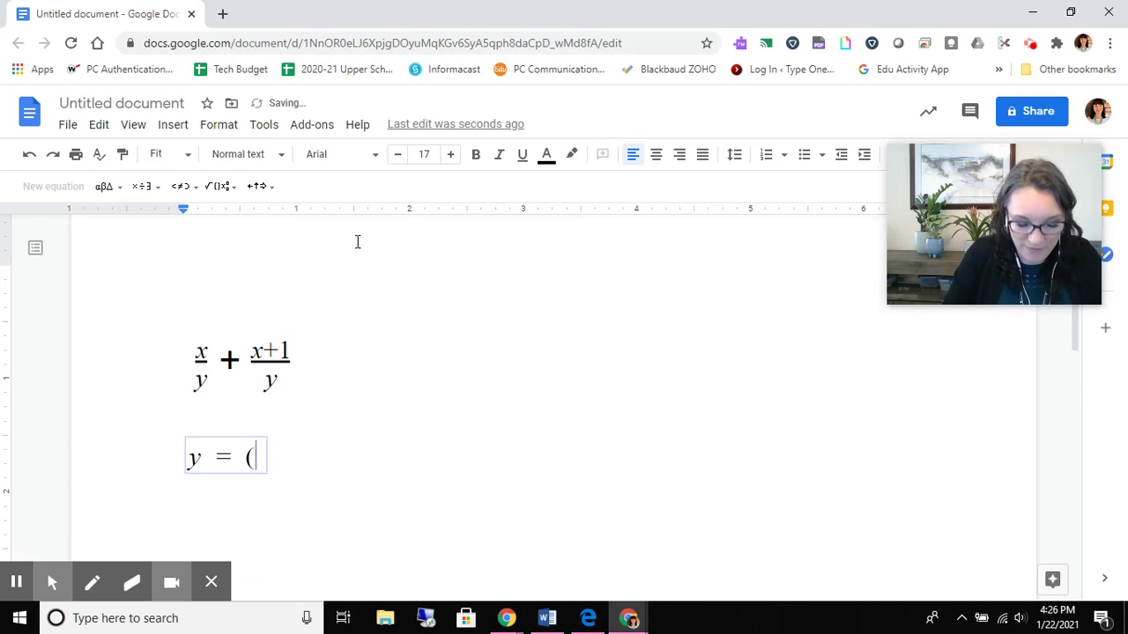
{"action": "type", "text": "x - 2"}
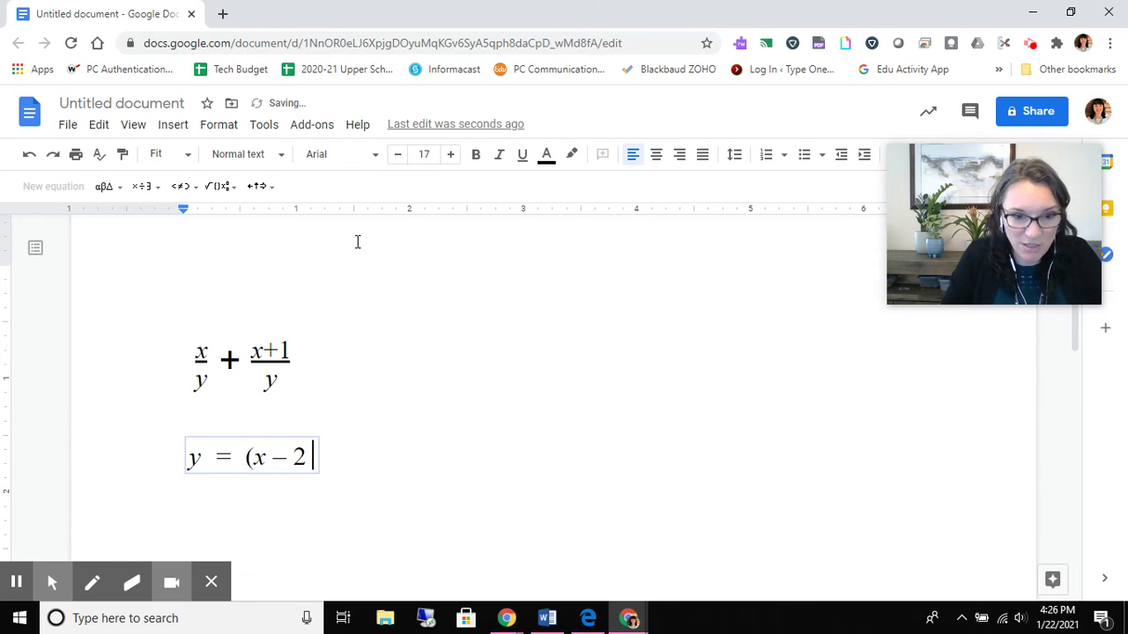
{"action": "type", "text": ")"}
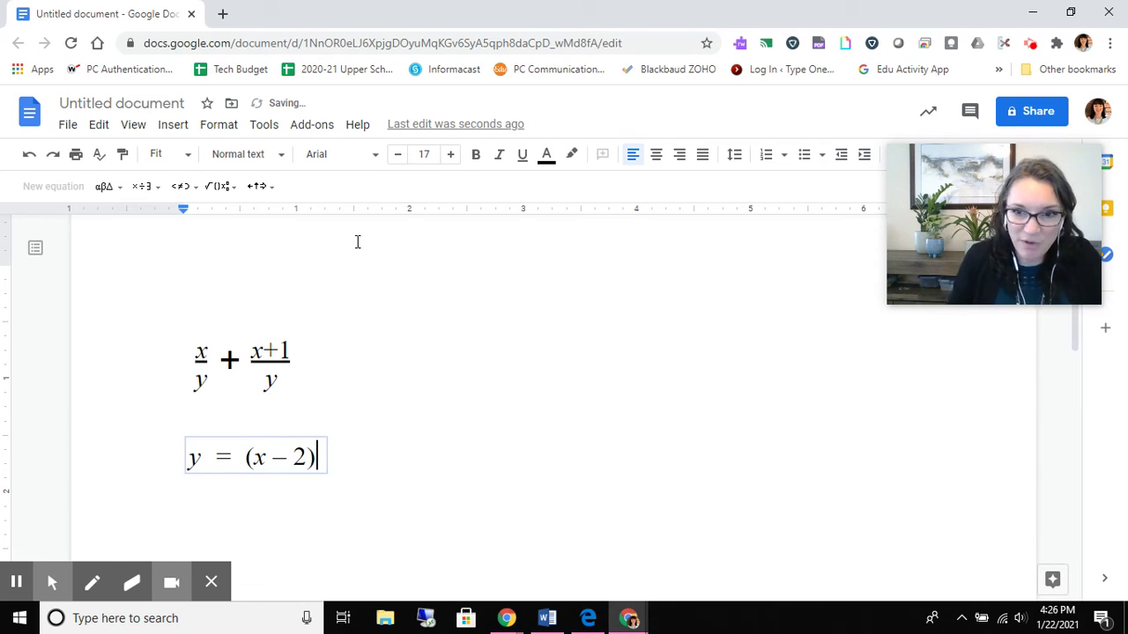
{"action": "type", "text": "^"}
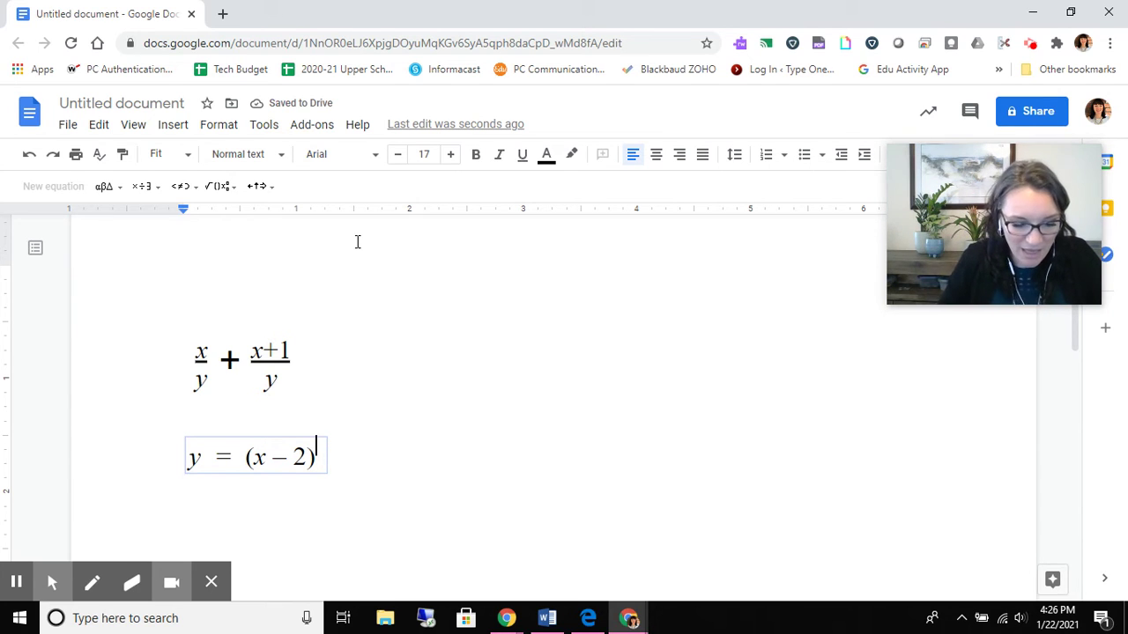
{"action": "type", "text": "2"}
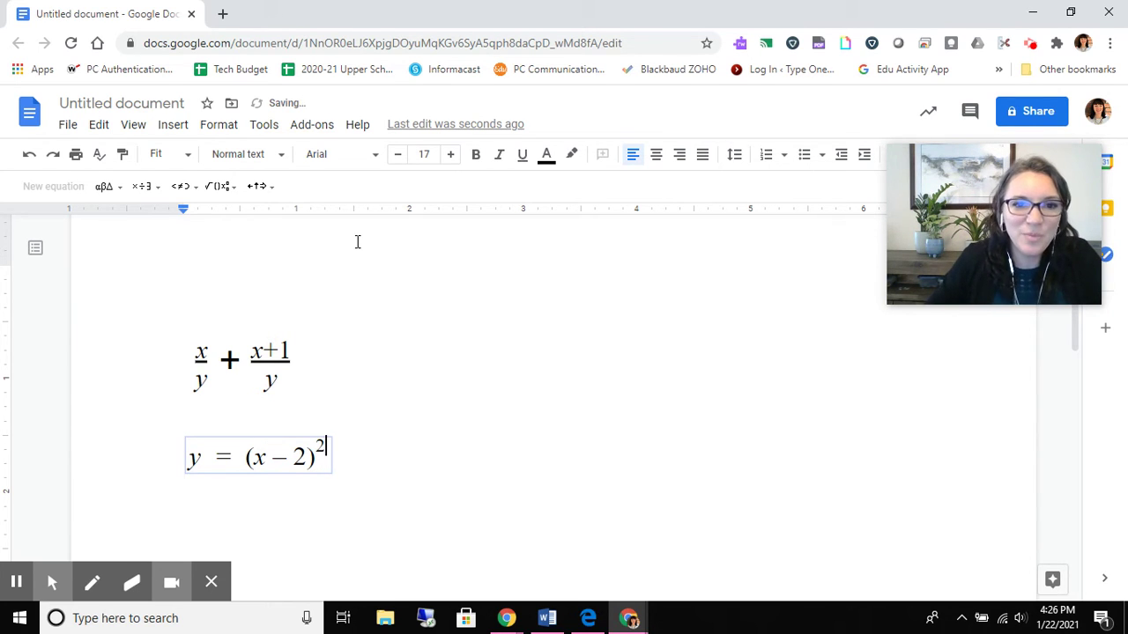
Leave the squared-binomial equation and start a new paragraph two lines below it.
{"action": "left_click", "coordinate": [225, 188]}
{"action": "left_click", "coordinate": [257, 186]}
{"action": "left_click", "coordinate": [221, 186]}
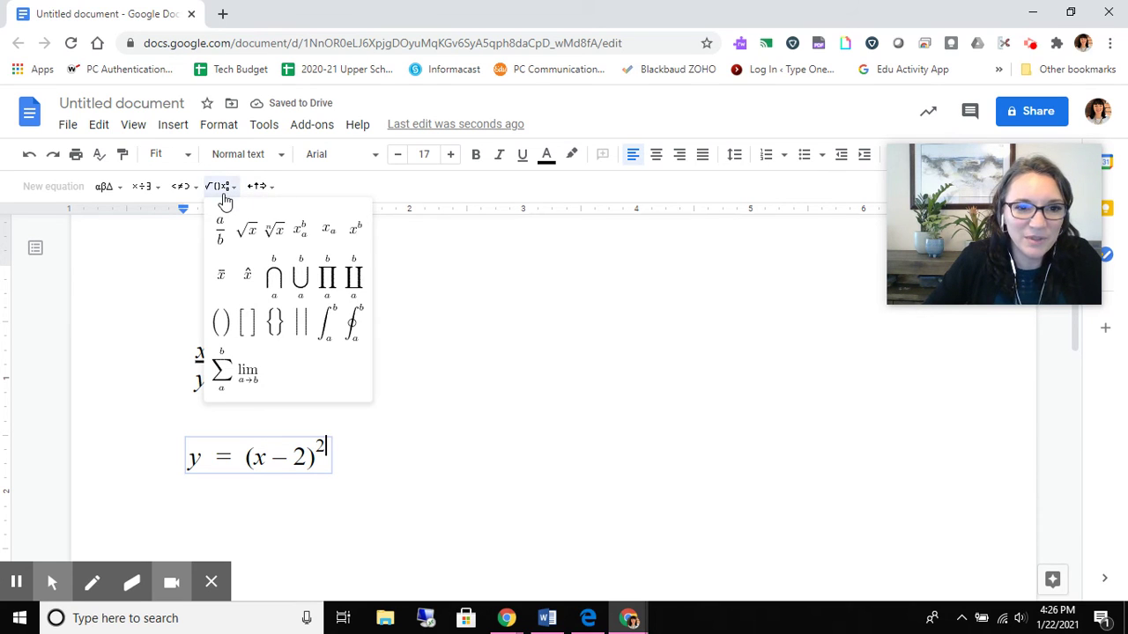
{"action": "left_click", "coordinate": [404, 459]}
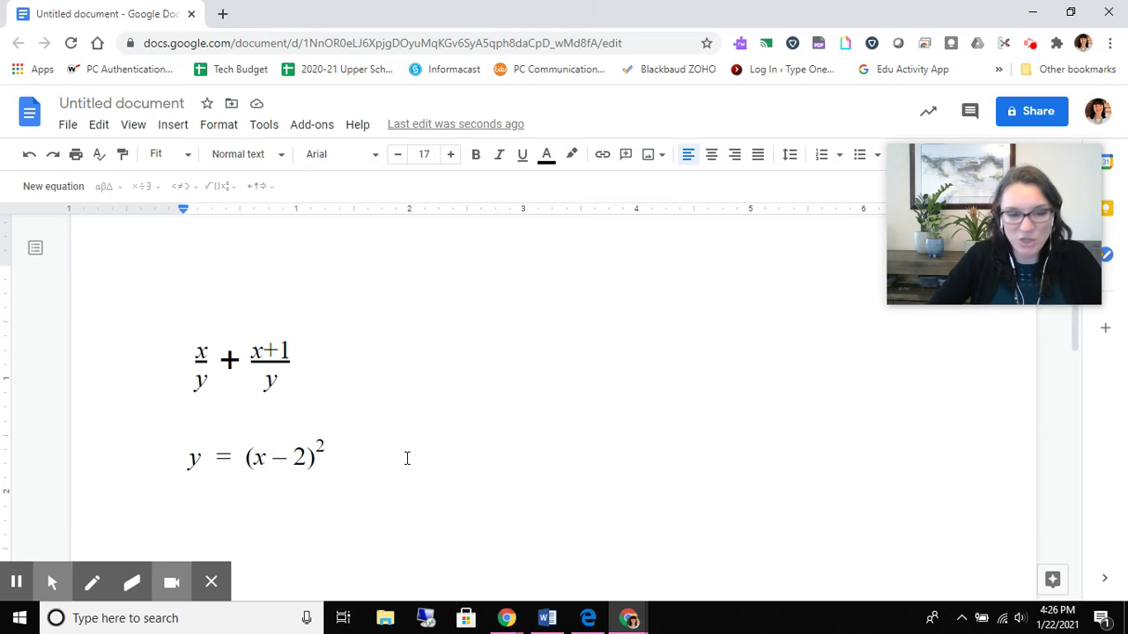
{"action": "key", "text": "Return"}
{"action": "key", "text": "Return"}
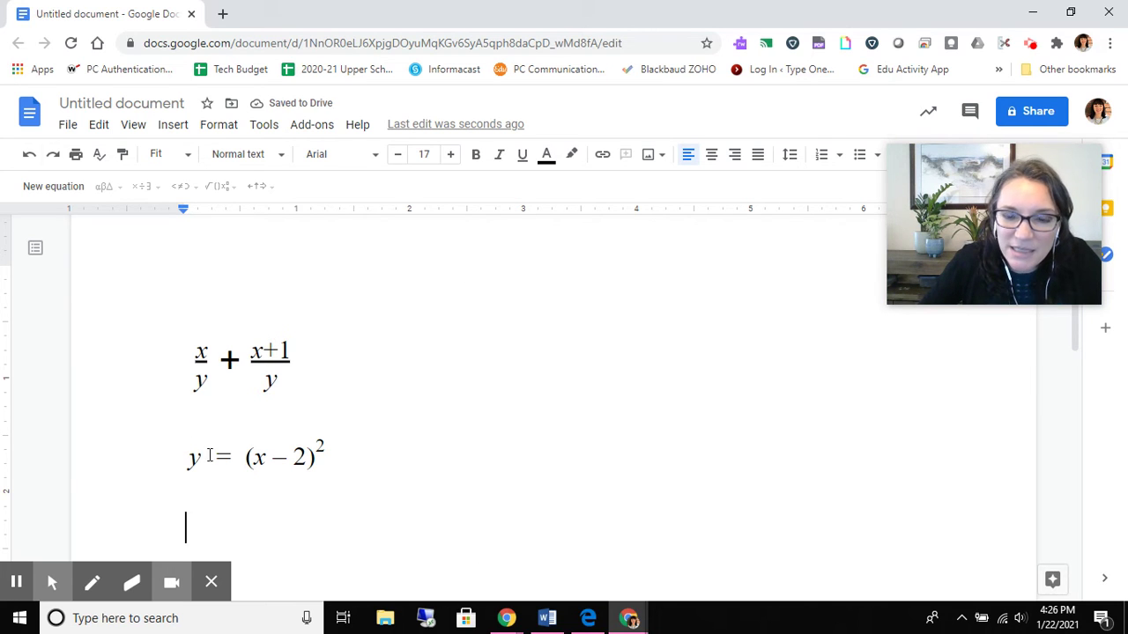
Check the second Exponents example in the PDF and return to the blank line below the squared binomial in the document.
{"action": "left_click", "coordinate": [588, 618]}
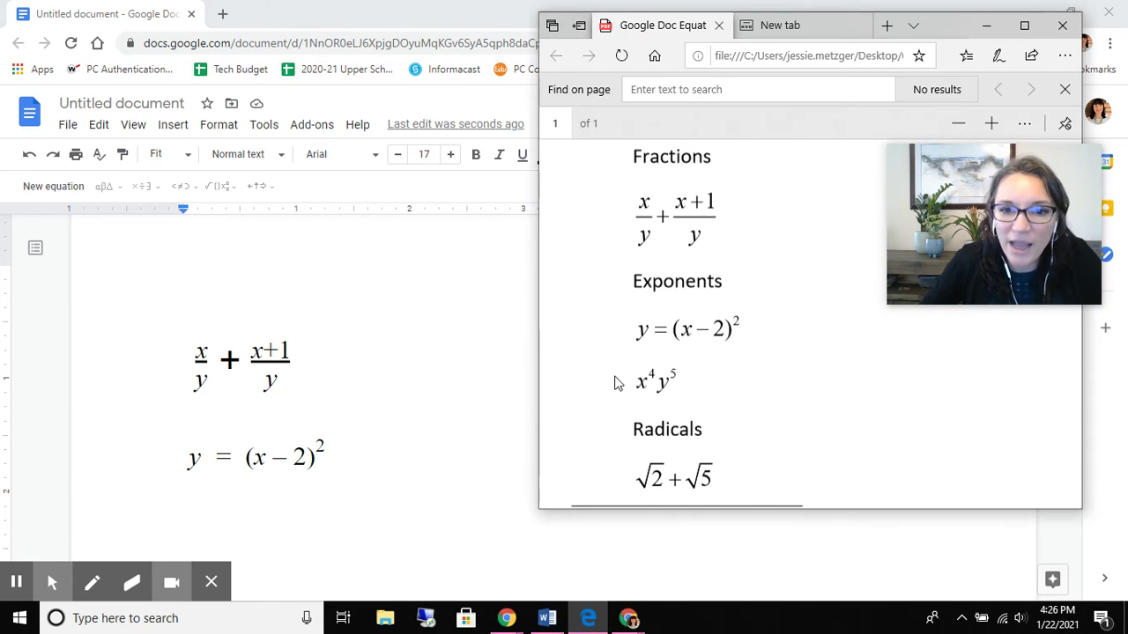
{"action": "left_click_drag", "start_coordinate": [688, 380], "coordinate": [611, 385]}
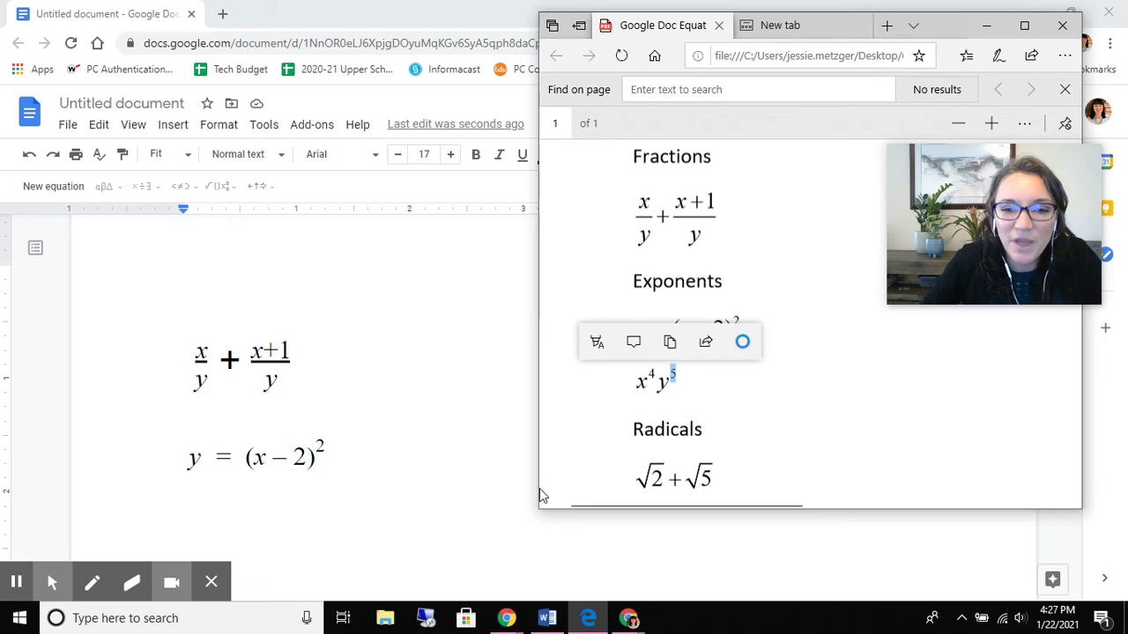
{"action": "left_click", "coordinate": [428, 497]}
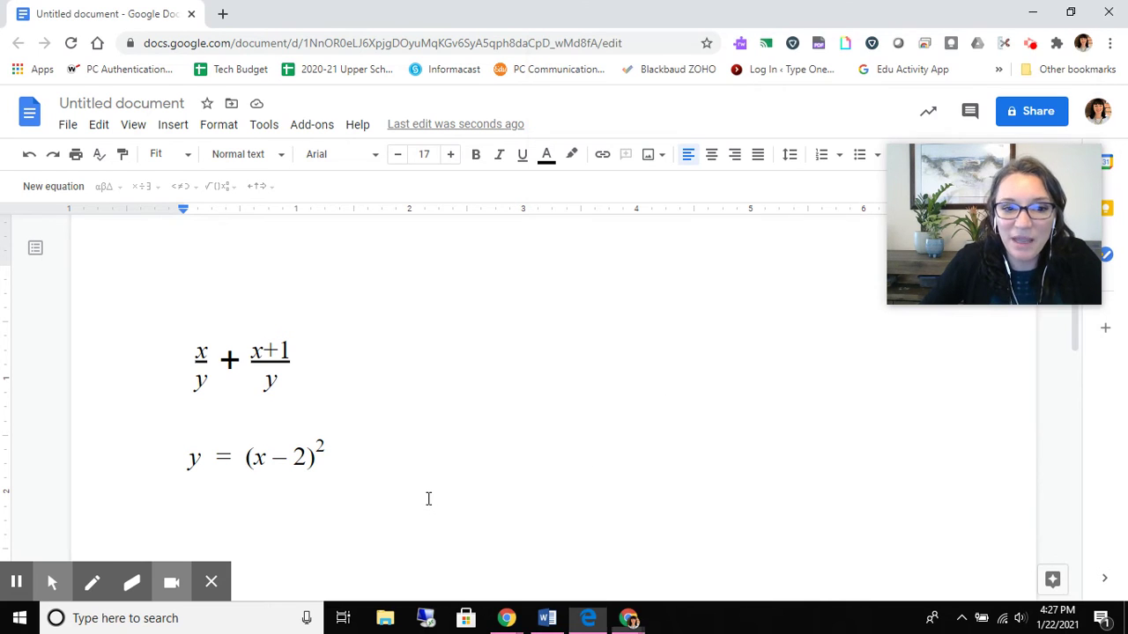
{"action": "left_click", "coordinate": [201, 522]}
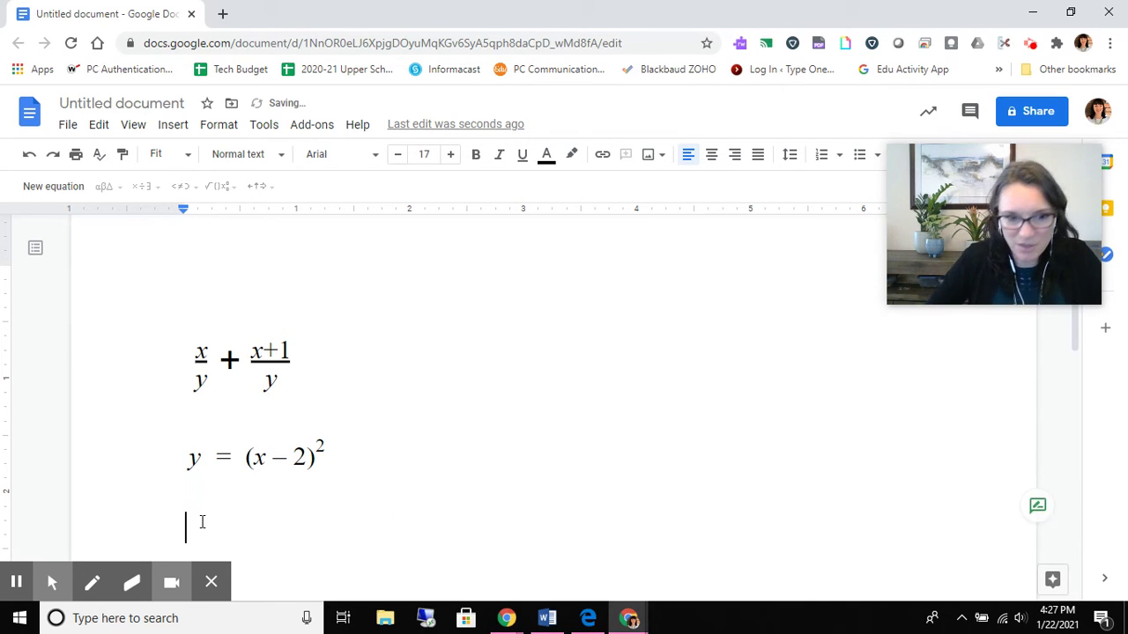
{"action": "left_click", "coordinate": [53, 190]}
{"action": "left_click", "coordinate": [257, 188]}
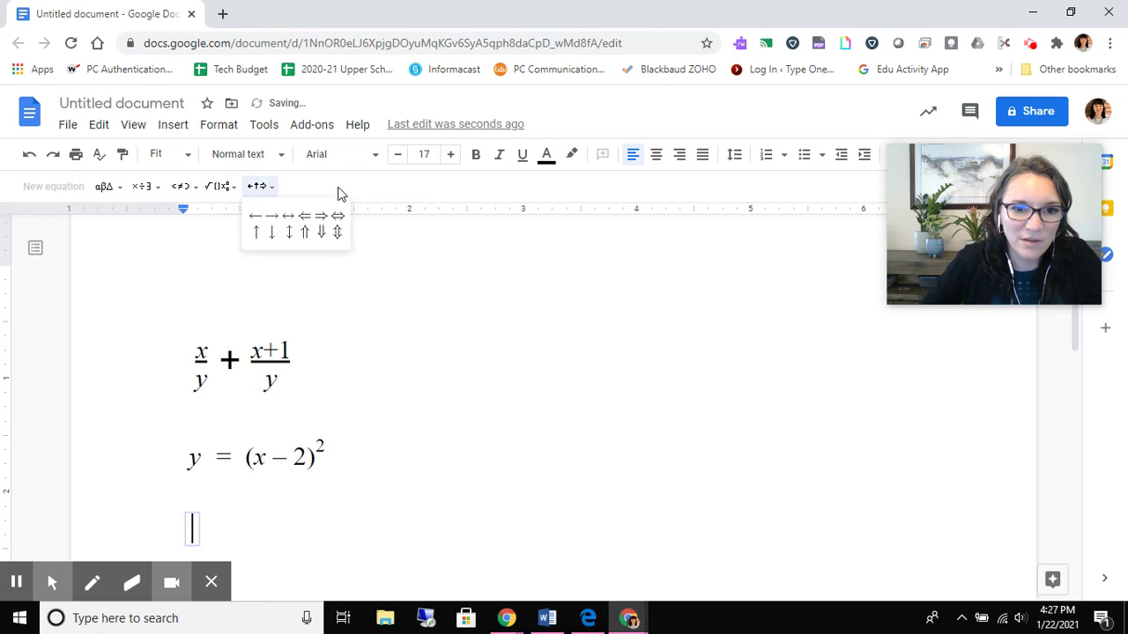
{"action": "left_click", "coordinate": [220, 186]}
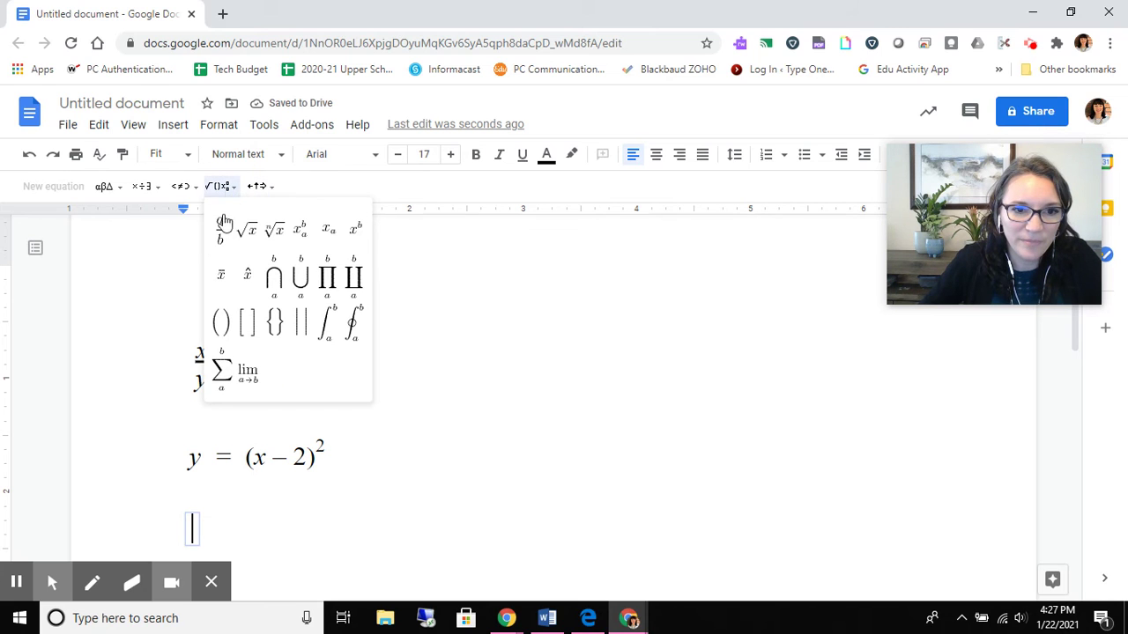
{"action": "left_click", "coordinate": [355, 231]}
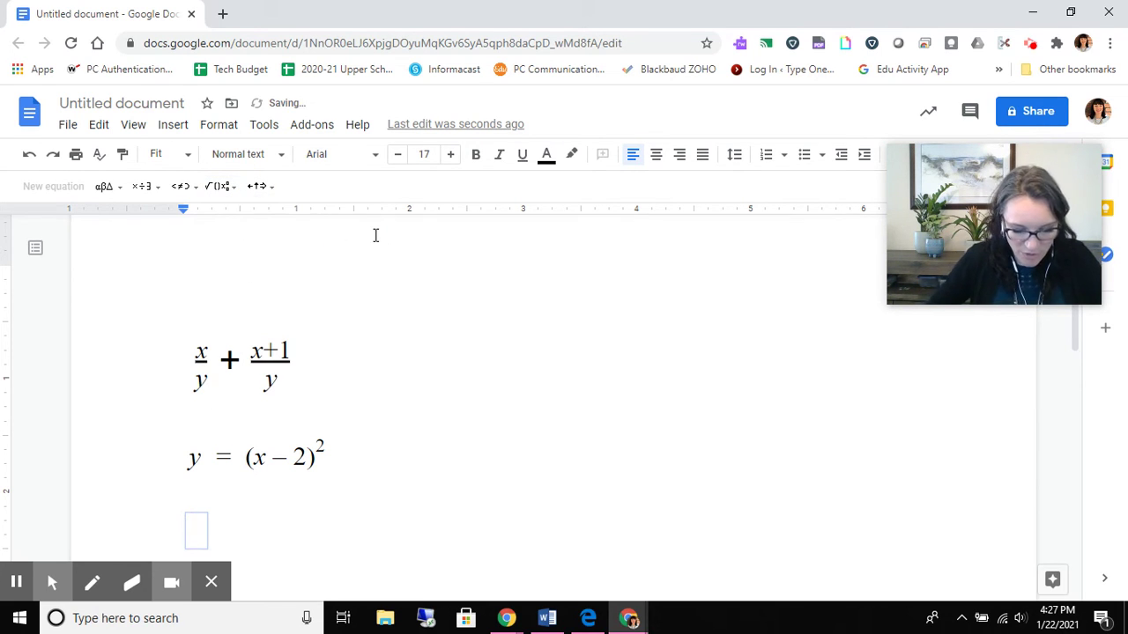
{"action": "type", "text": "x^"}
{"action": "type", "text": "4"}
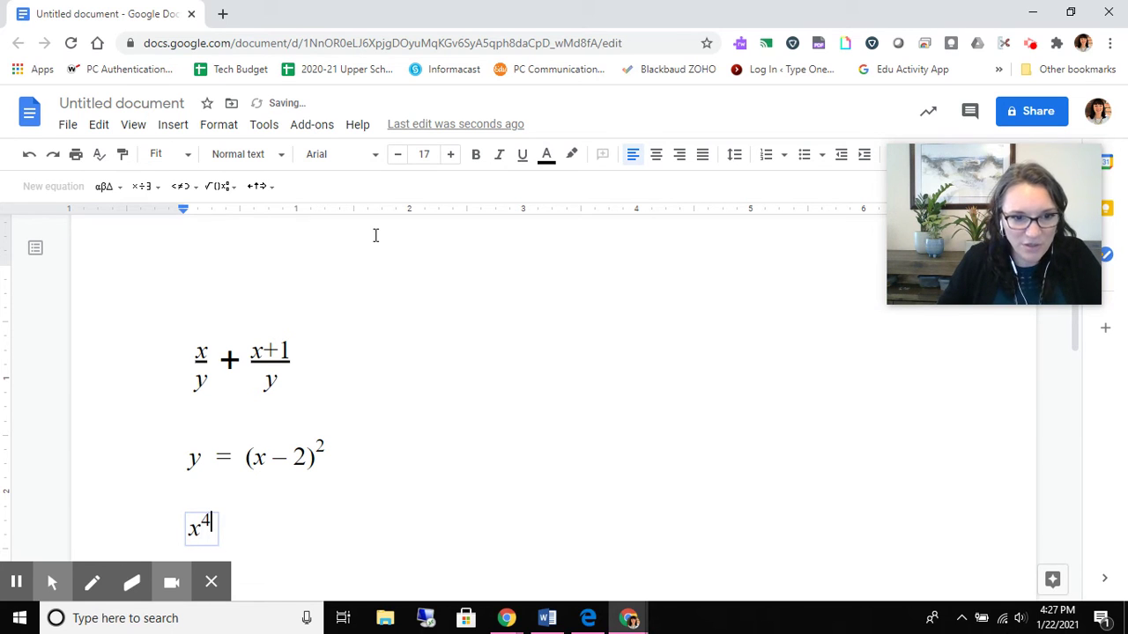
{"action": "left_click", "coordinate": [224, 188]}
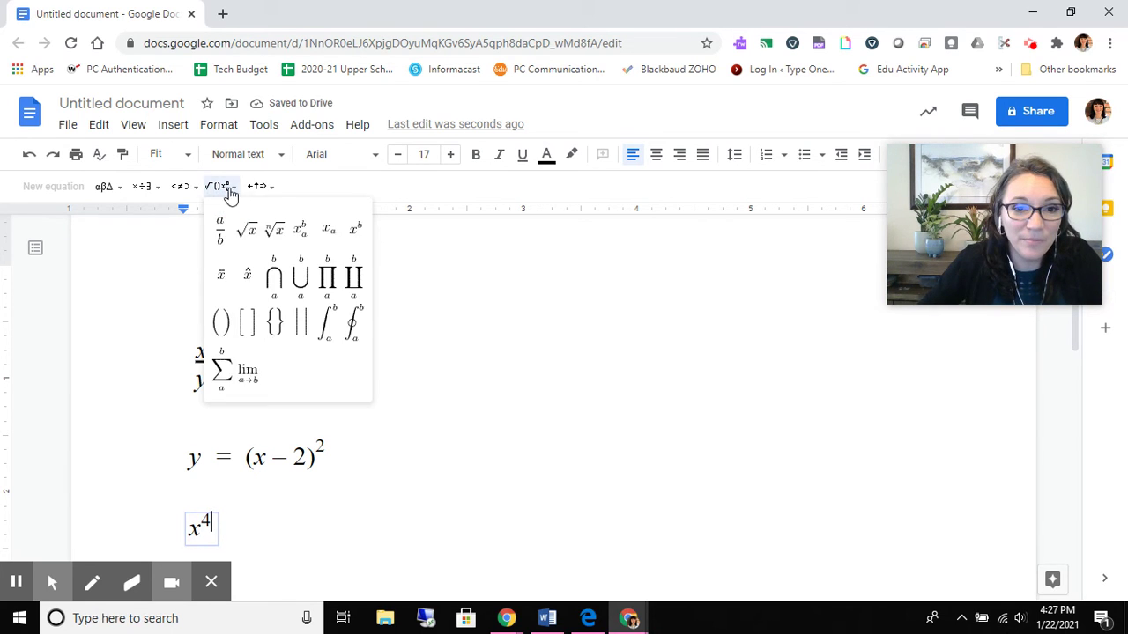
{"action": "left_click", "coordinate": [357, 230]}
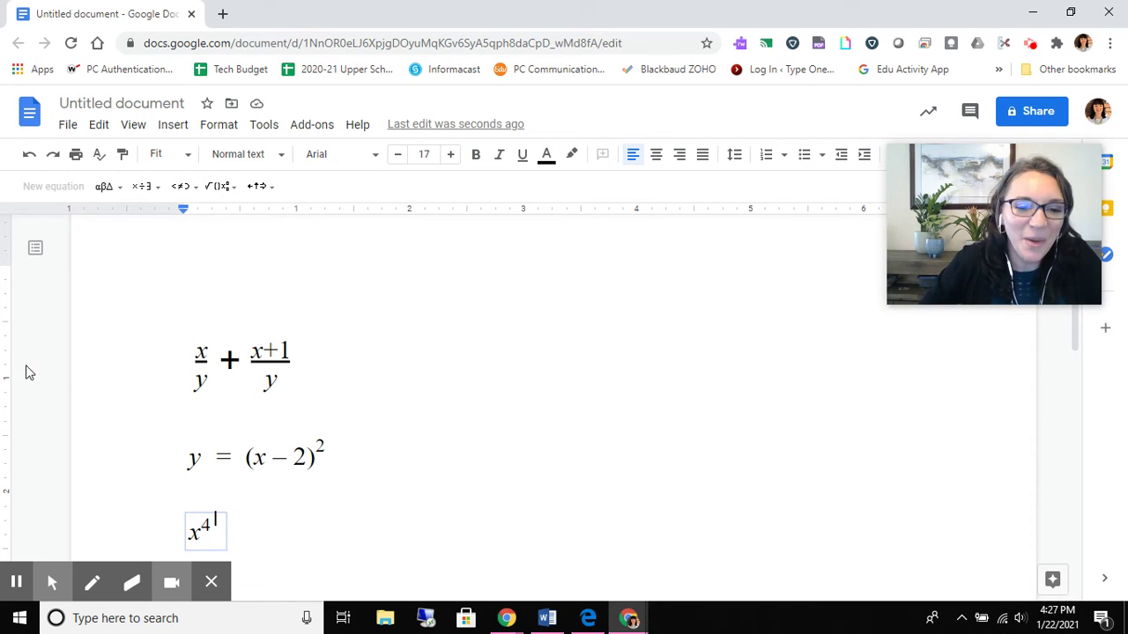
{"action": "left_click", "coordinate": [277, 548]}
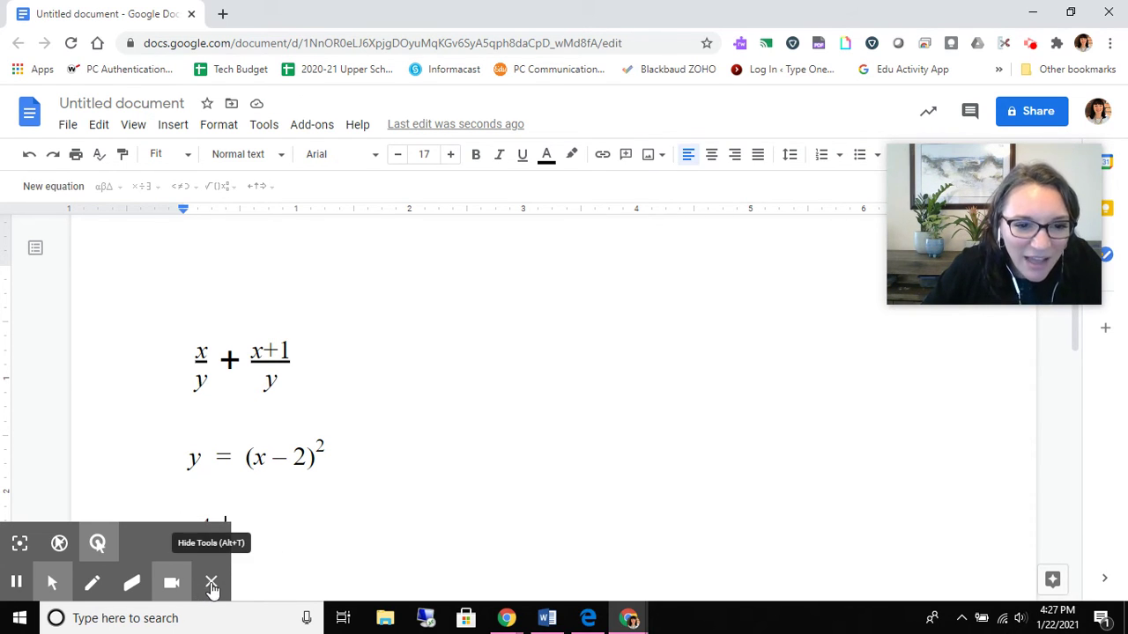
{"action": "scroll", "coordinate": [481, 485], "scroll_direction": "down", "scroll_amount": 2}
{"action": "key", "text": "BackSpace"}
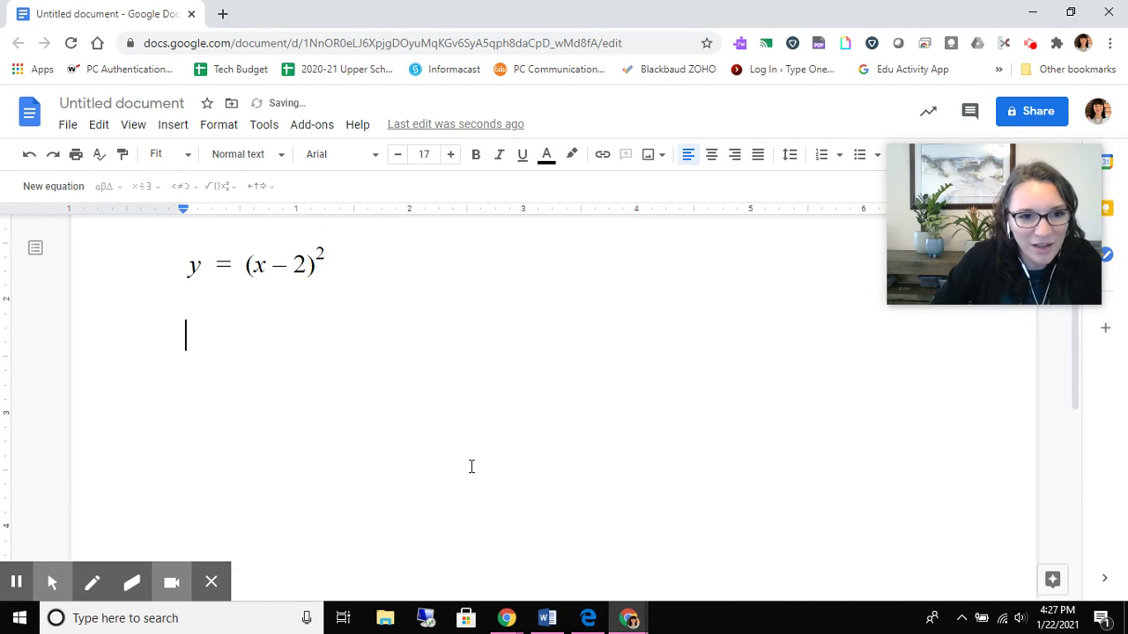
Build x to the power 4 in a new equation on the blank line and leave that equation.
{"action": "left_click", "coordinate": [56, 187]}
{"action": "left_click", "coordinate": [220, 185]}
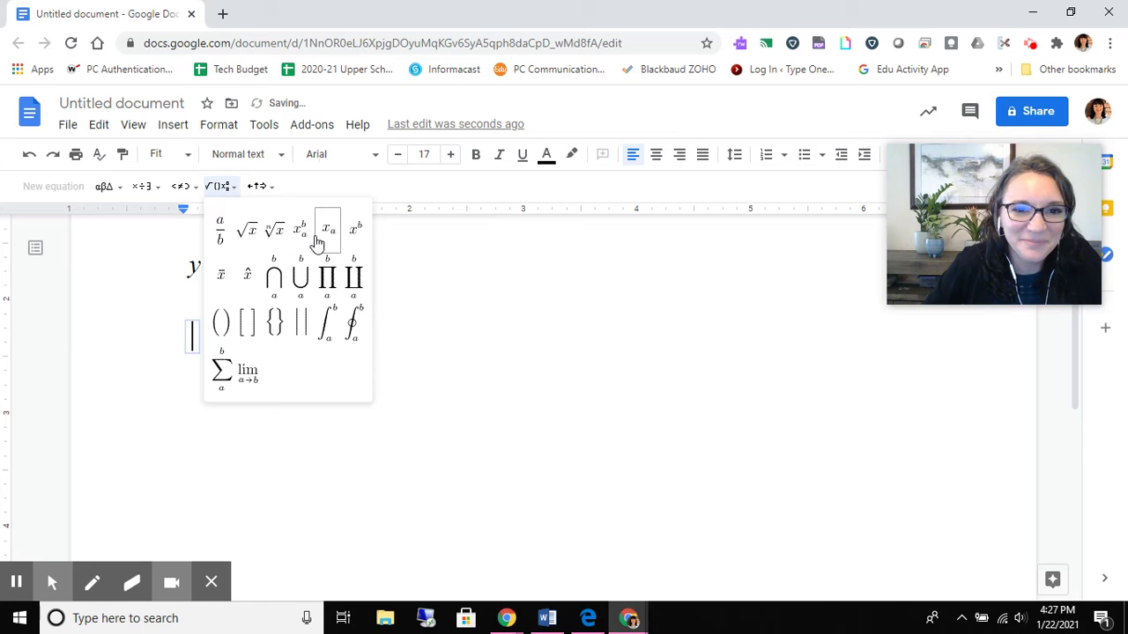
{"action": "key", "text": "Escape"}
{"action": "type", "text": "x"}
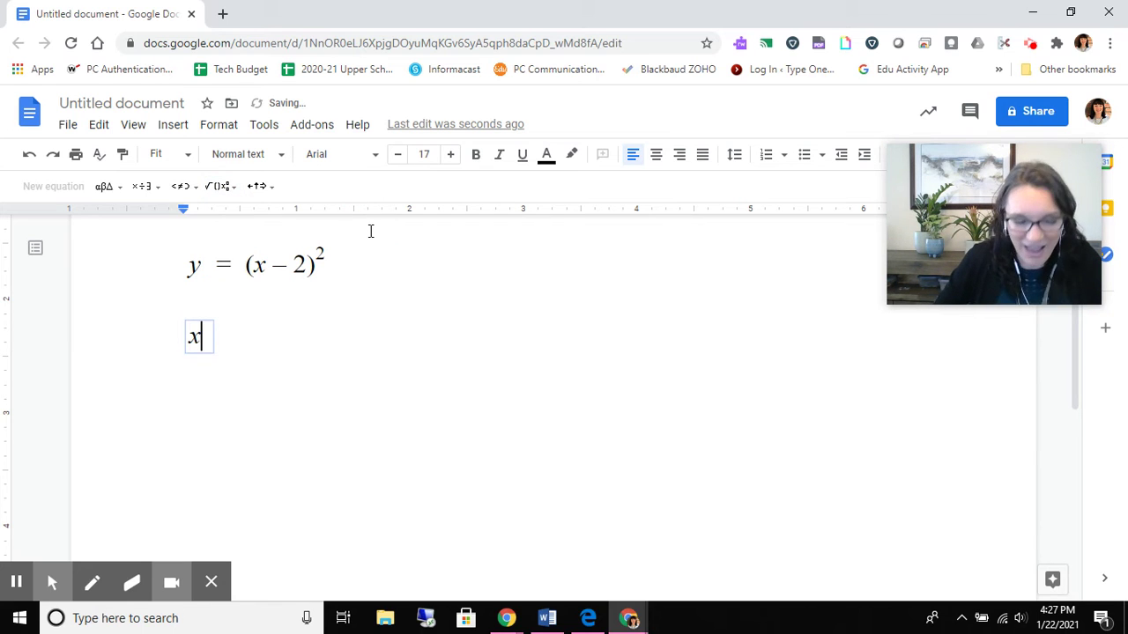
{"action": "type", "text": "^4"}
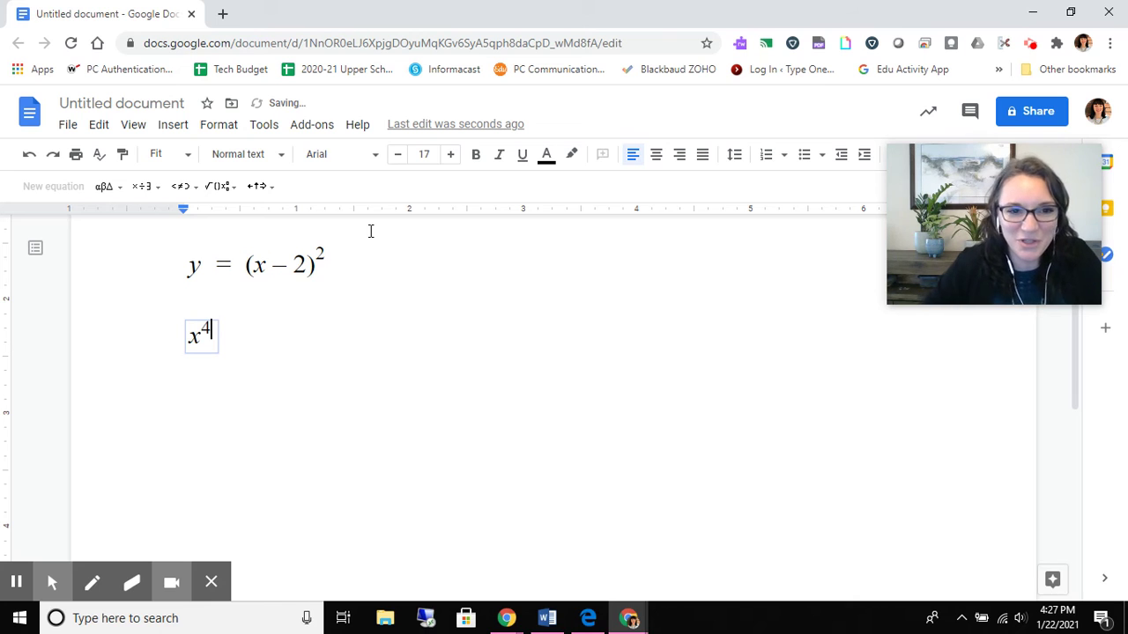
{"action": "left_click", "coordinate": [272, 347]}
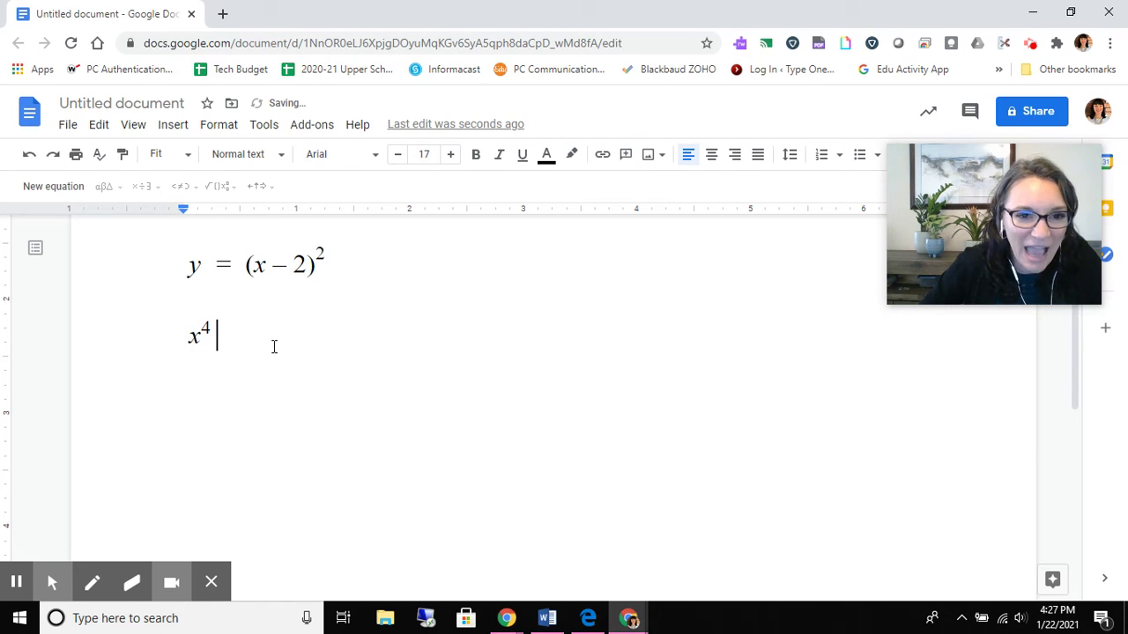
Add y to the power 5 in a separate equation after the x term and compare the result with the PDF's Exponents example.
{"action": "left_click", "coordinate": [46, 186]}
{"action": "left_click", "coordinate": [220, 186]}
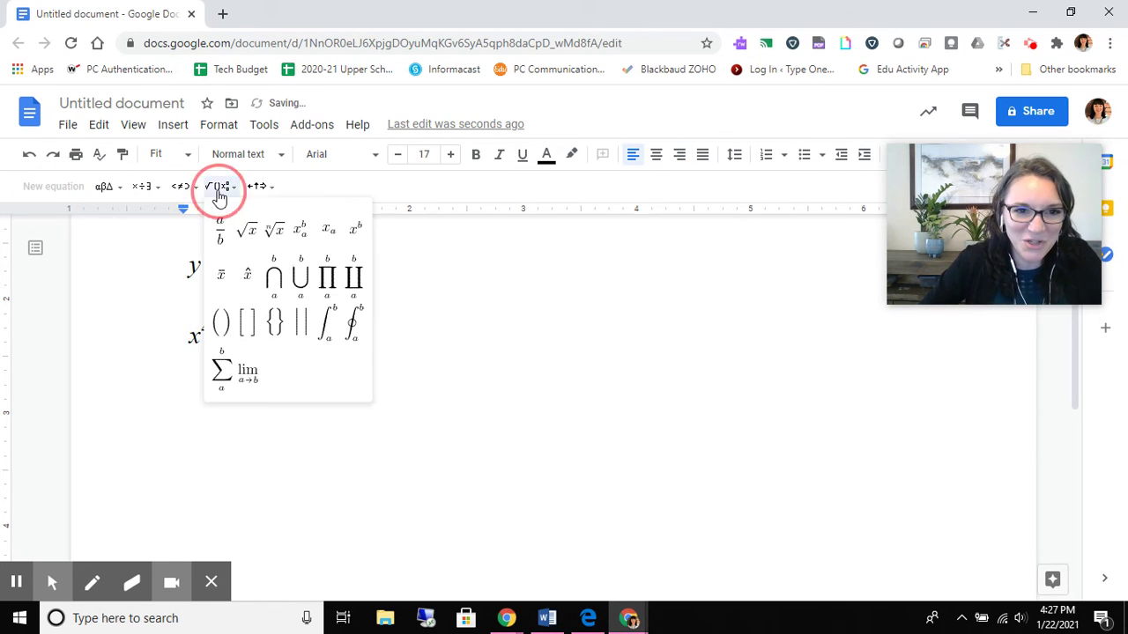
{"action": "left_click", "coordinate": [354, 237]}
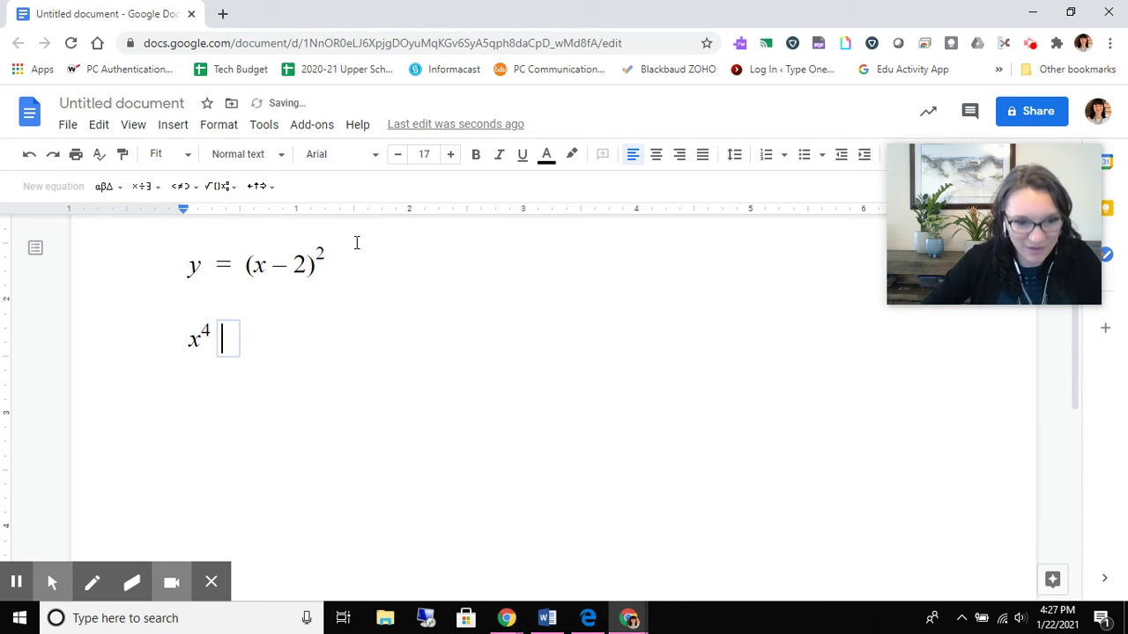
{"action": "type", "text": "x"}
{"action": "key", "text": "BackSpace"}
{"action": "type", "text": "y"}
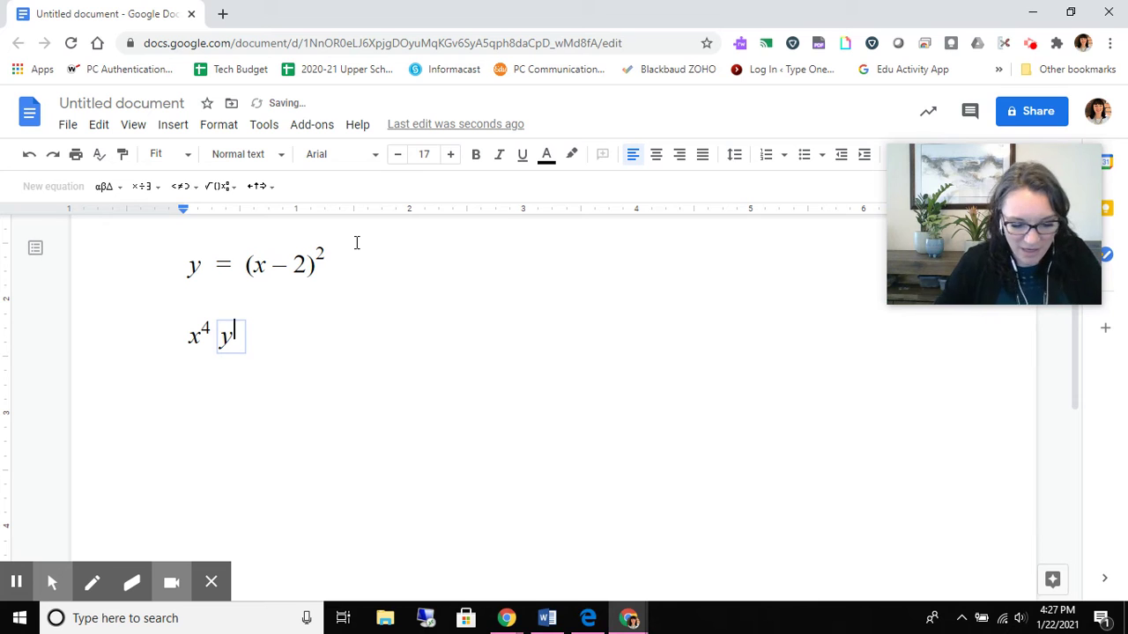
{"action": "type", "text": "^5"}
{"action": "left_click", "coordinate": [372, 337]}
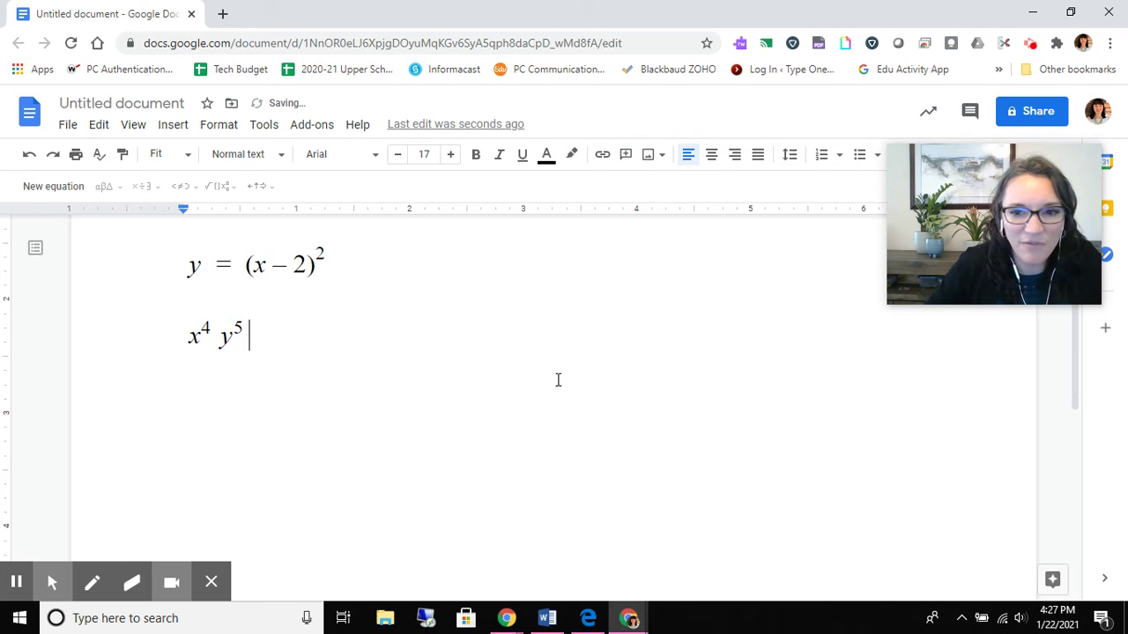
{"action": "left_click", "coordinate": [587, 619]}
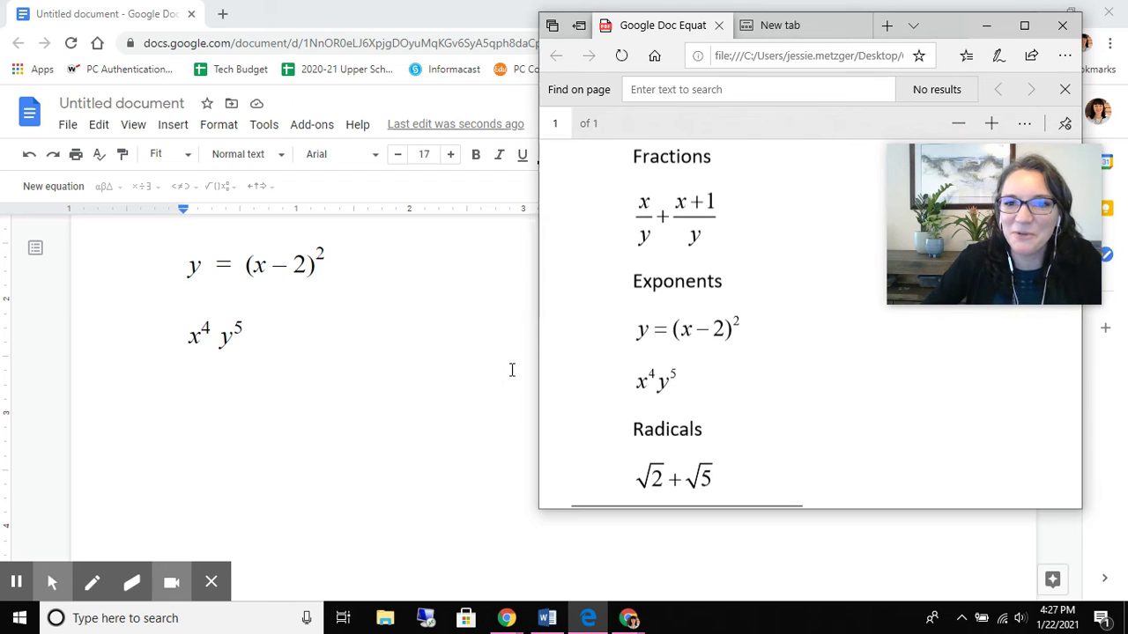
Check the first Radicals example in the PDF and return to the blank line below the x and y powers in the document.
{"action": "left_click", "coordinate": [413, 366]}
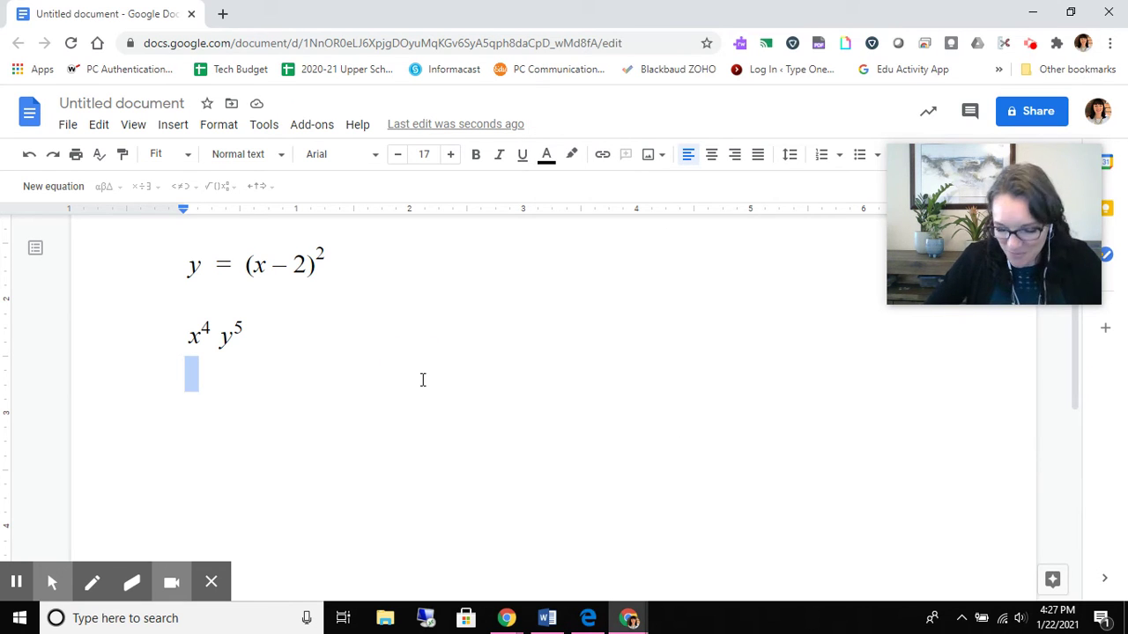
{"action": "left_click", "coordinate": [585, 622]}
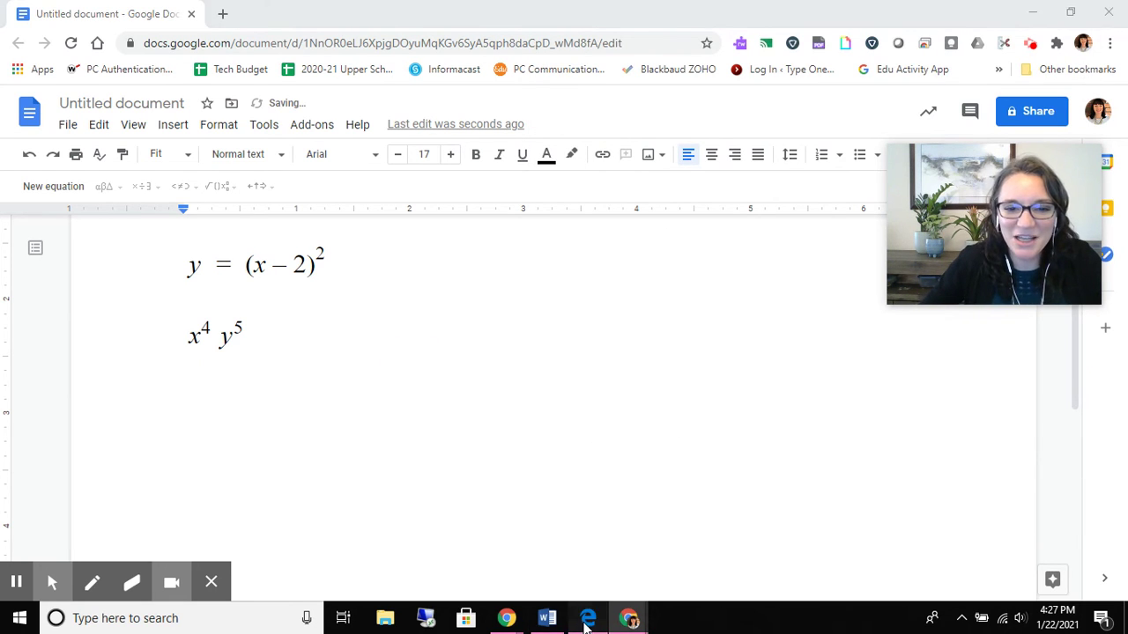
{"action": "scroll", "coordinate": [828, 313], "scroll_direction": "down", "scroll_amount": 3}
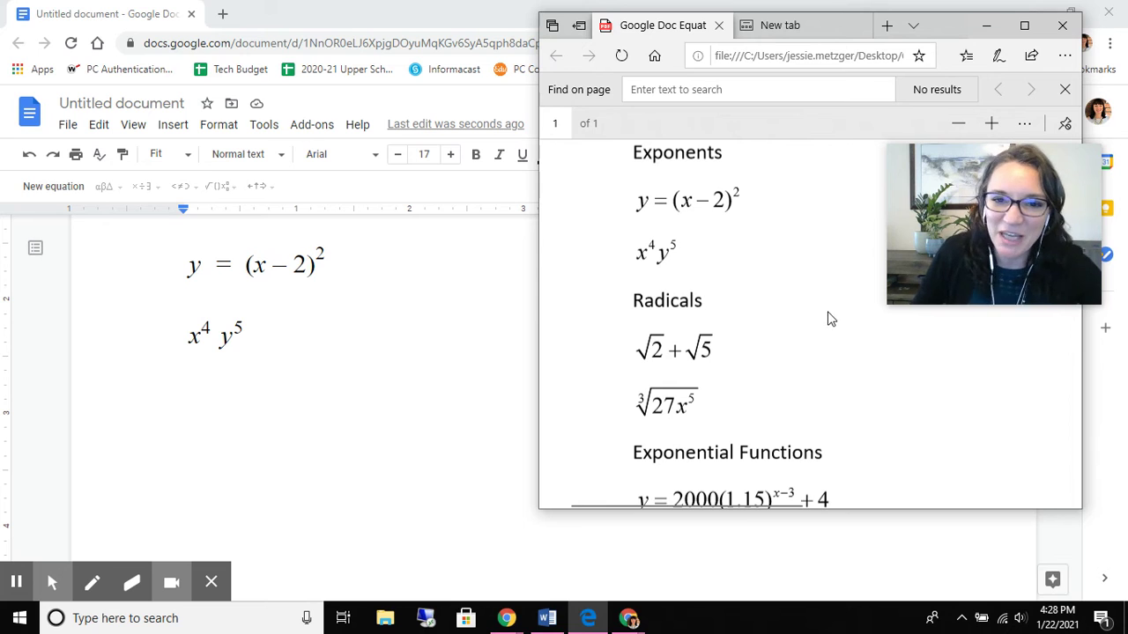
{"action": "double_click", "coordinate": [656, 351]}
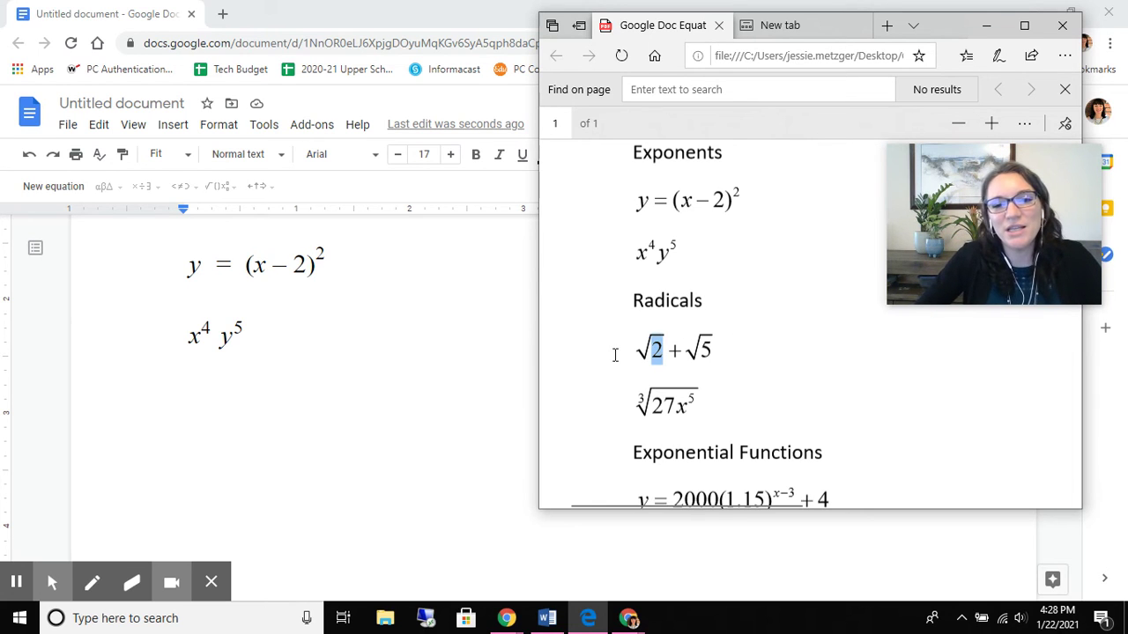
{"action": "left_click", "coordinate": [717, 365]}
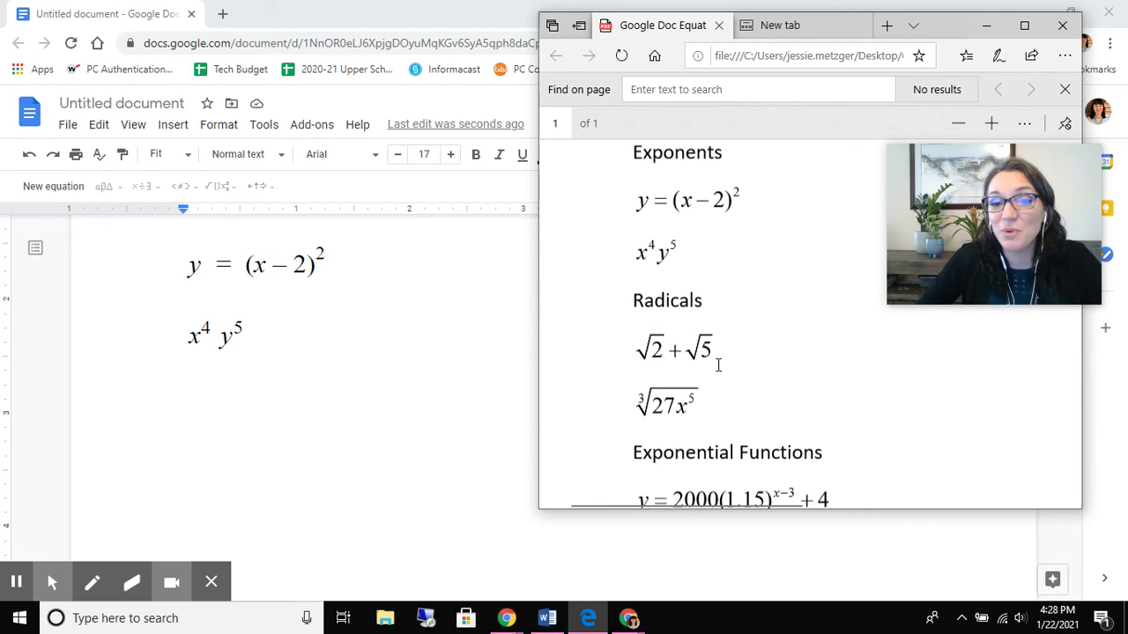
{"action": "left_click", "coordinate": [238, 416]}
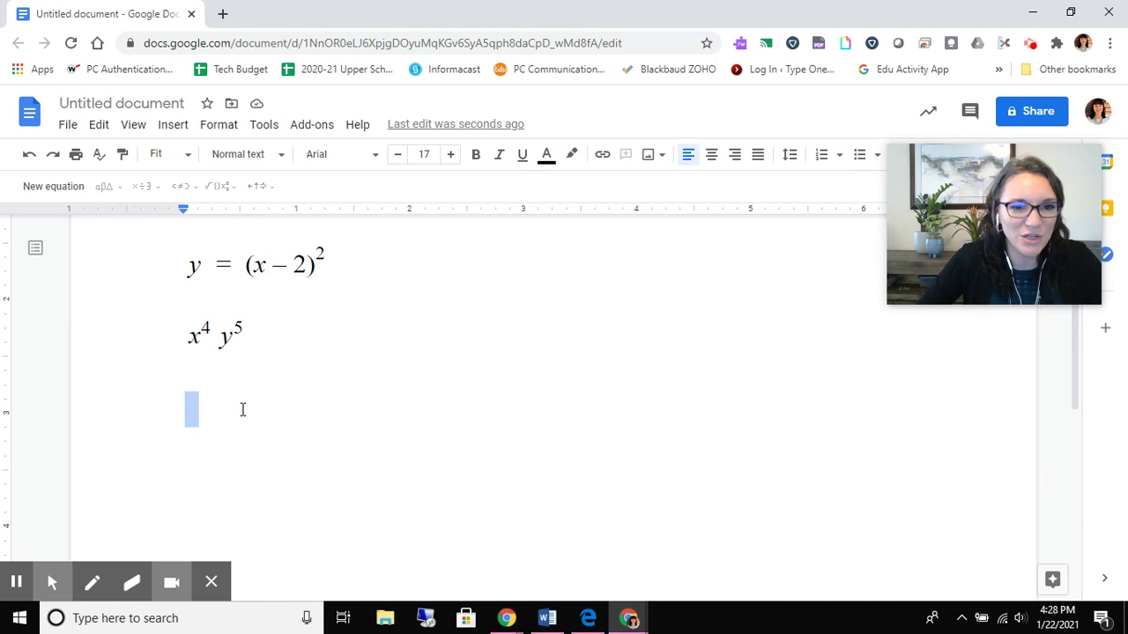
Build the square root of 2 in a new equation on the blank line and leave that equation.
{"action": "left_click", "coordinate": [53, 188]}
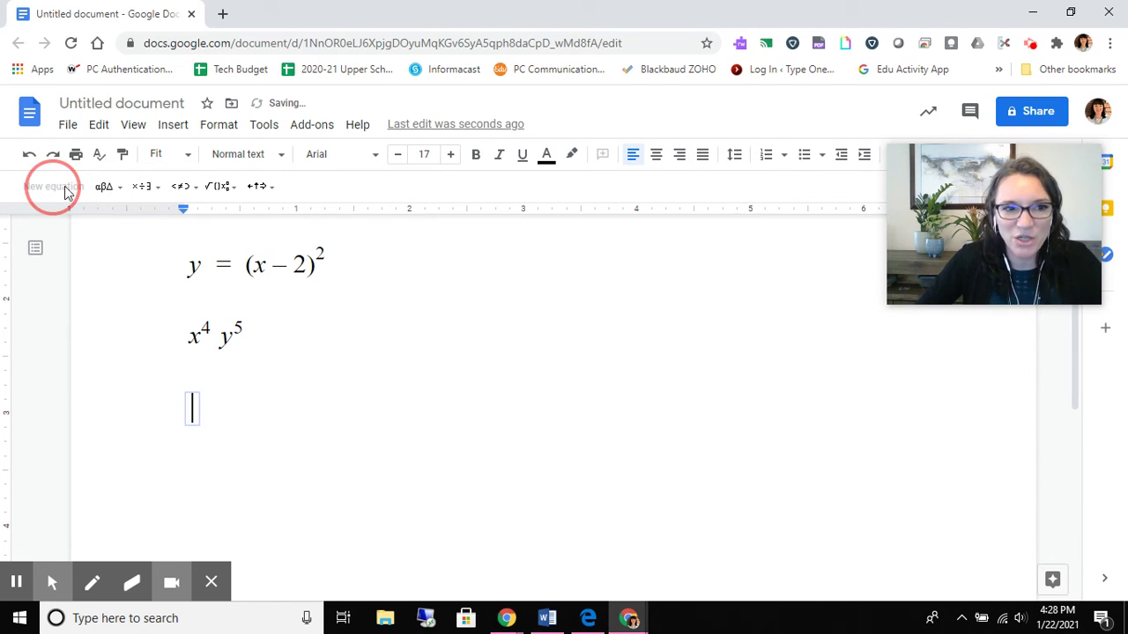
{"action": "left_click", "coordinate": [236, 194]}
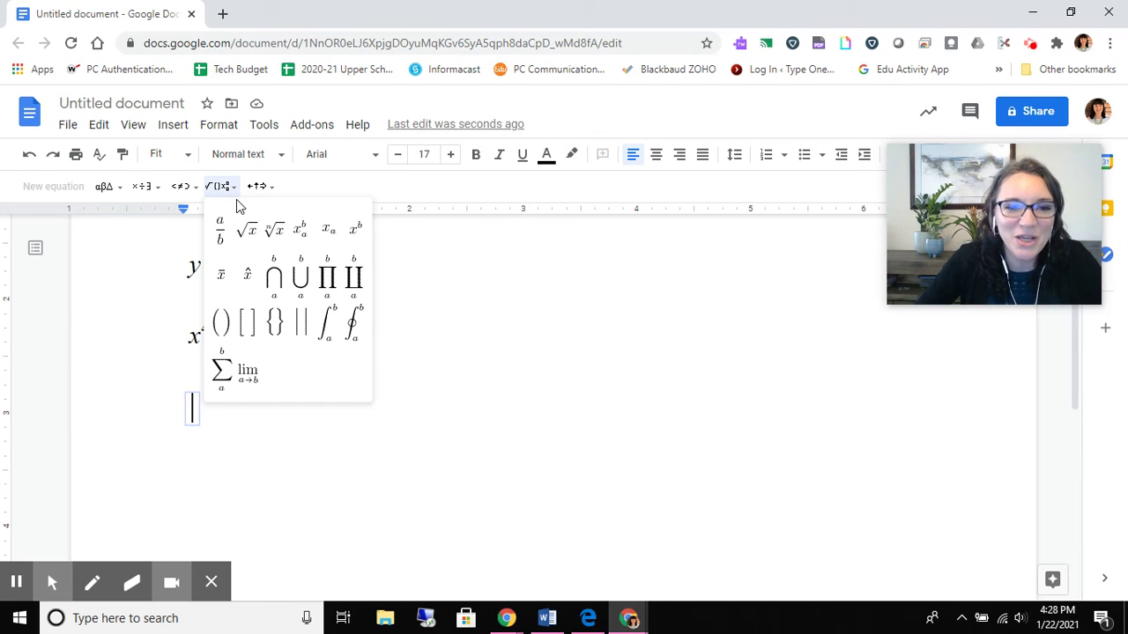
{"action": "left_click", "coordinate": [248, 235]}
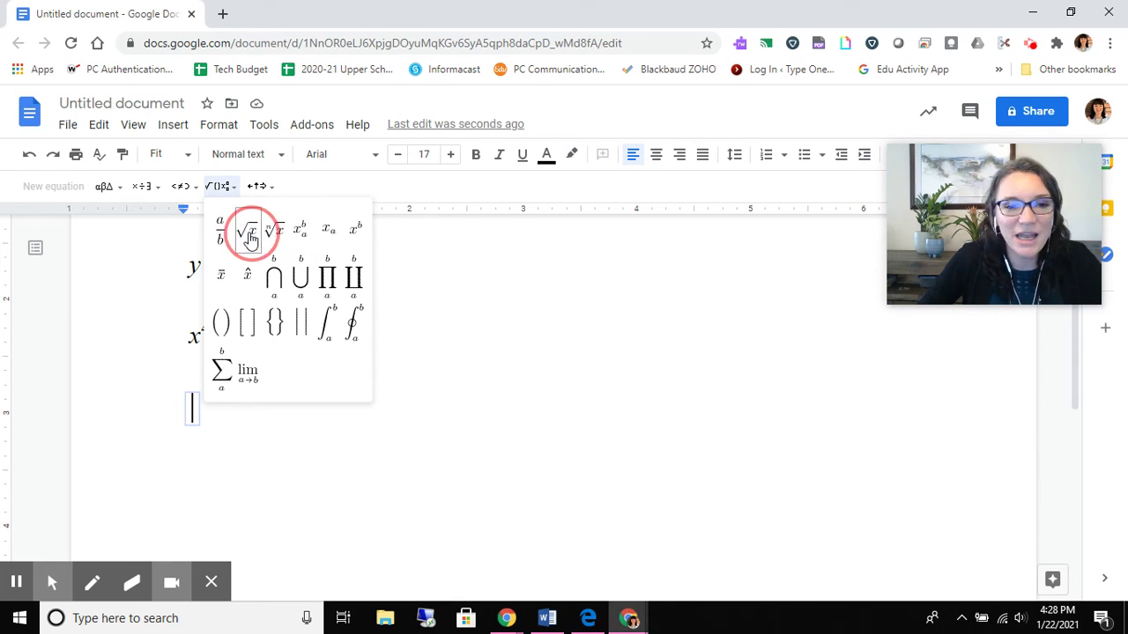
{"action": "left_click", "coordinate": [248, 235]}
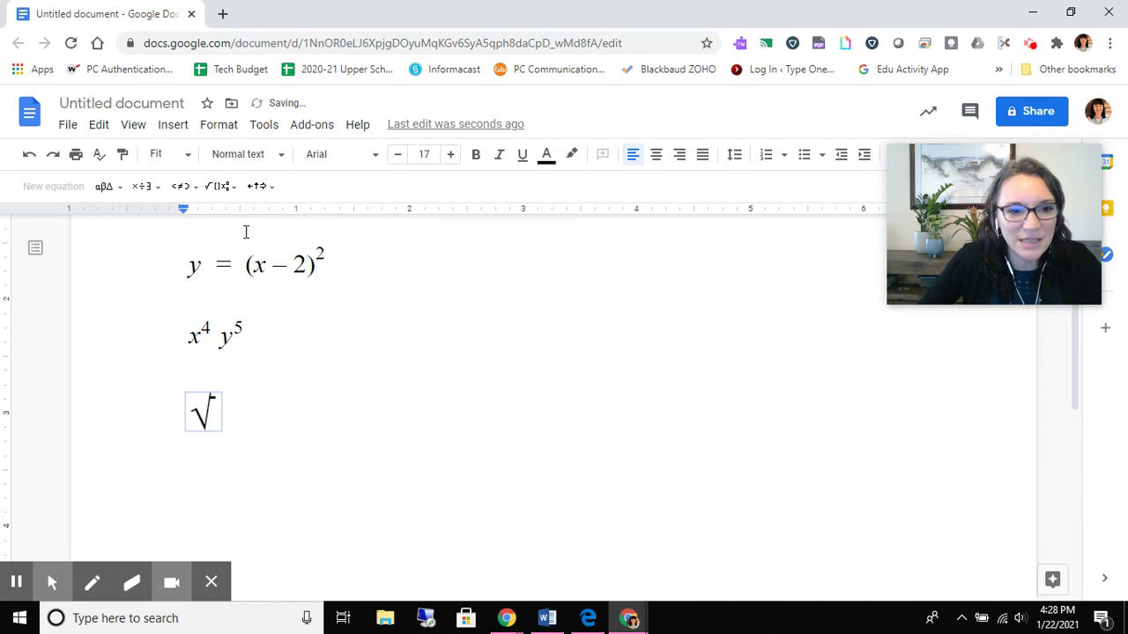
{"action": "type", "text": "2"}
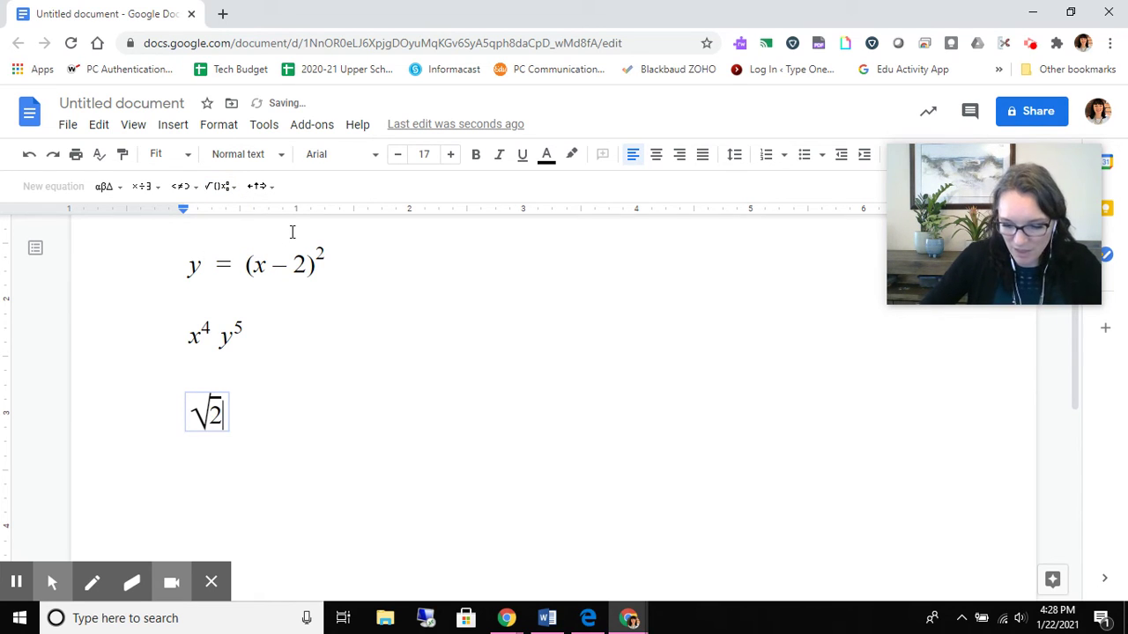
{"action": "left_click", "coordinate": [308, 406]}
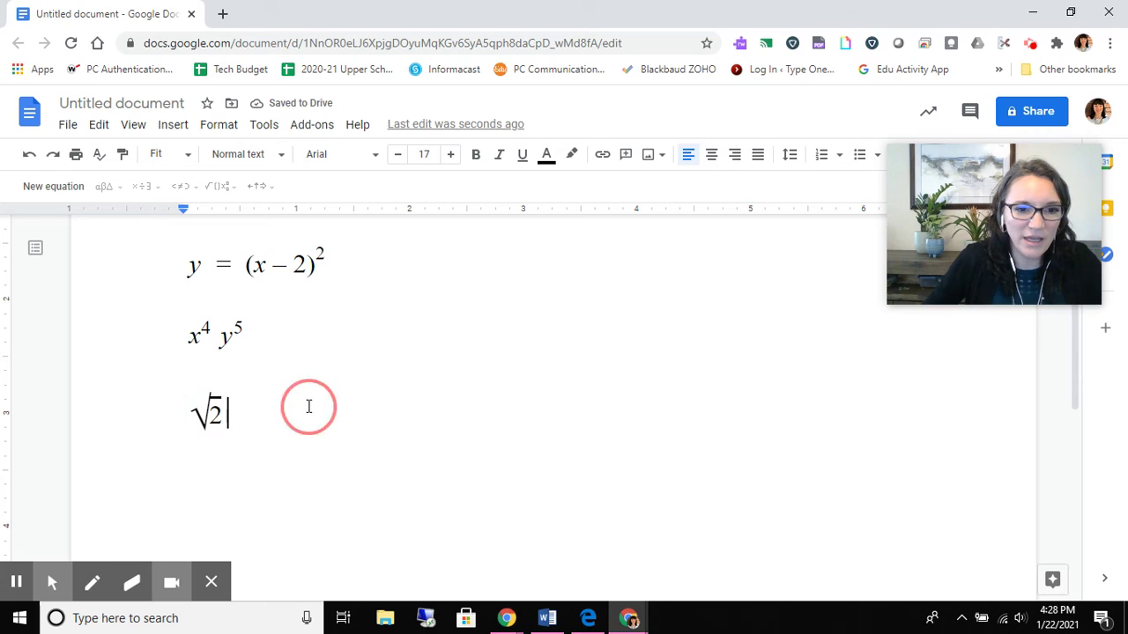
Add a plus sign and the square root of 5 in a separate equation after the first root, and leave that equation.
{"action": "type", "text": "+"}
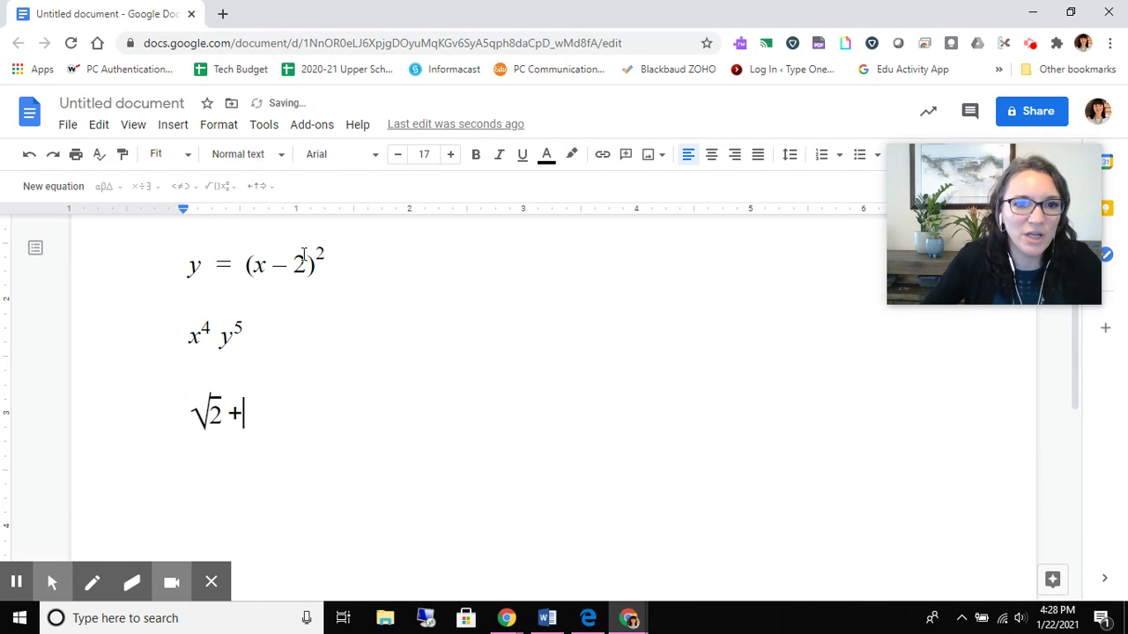
{"action": "left_click", "coordinate": [80, 186]}
{"action": "left_click", "coordinate": [215, 186]}
{"action": "mouse_move", "coordinate": [257, 187]}
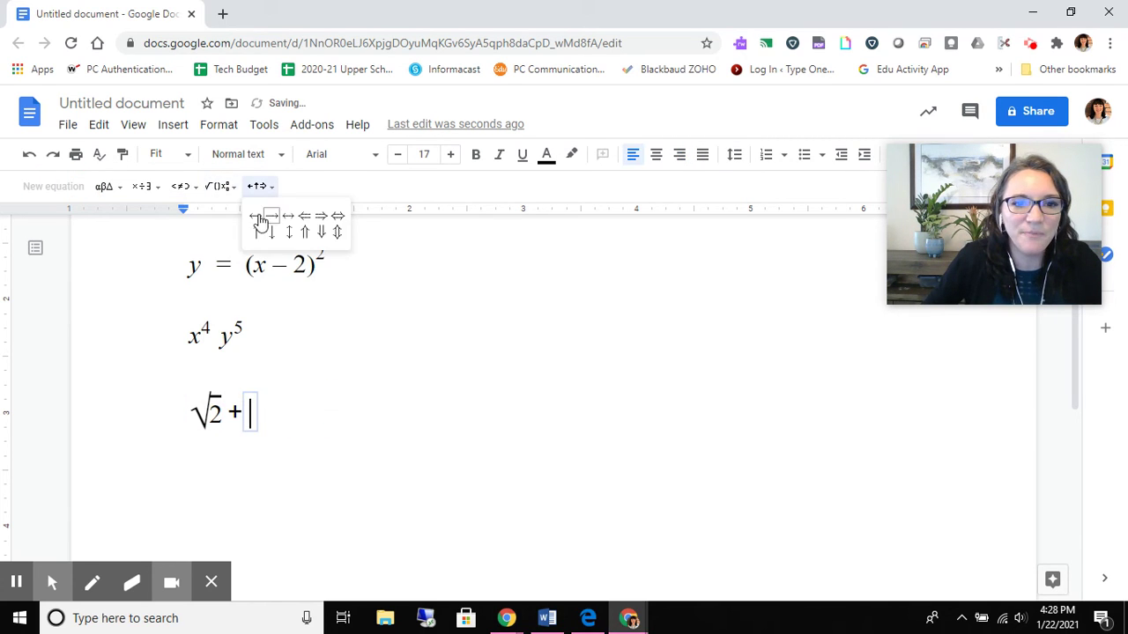
{"action": "mouse_move", "coordinate": [213, 188]}
{"action": "left_click", "coordinate": [245, 229]}
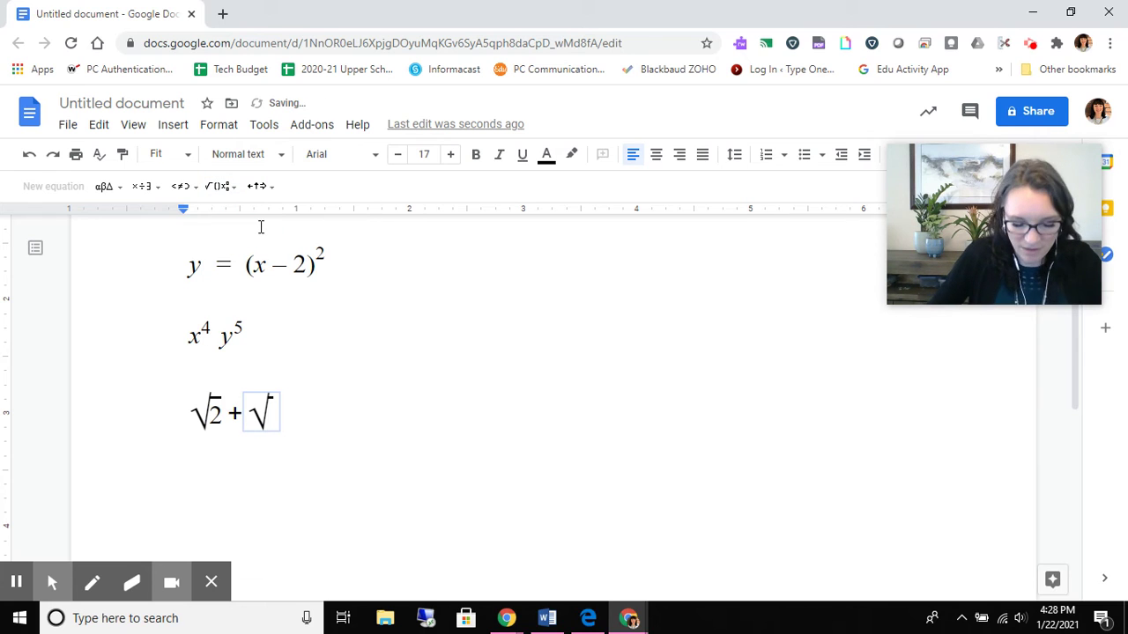
{"action": "type", "text": "5"}
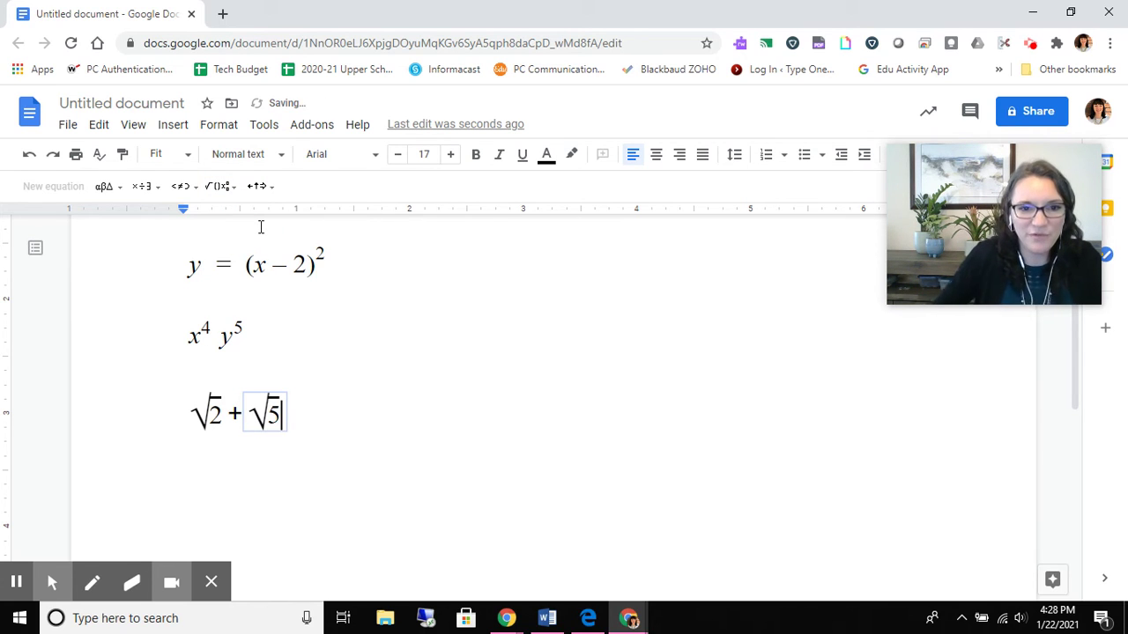
{"action": "left_click", "coordinate": [359, 416]}
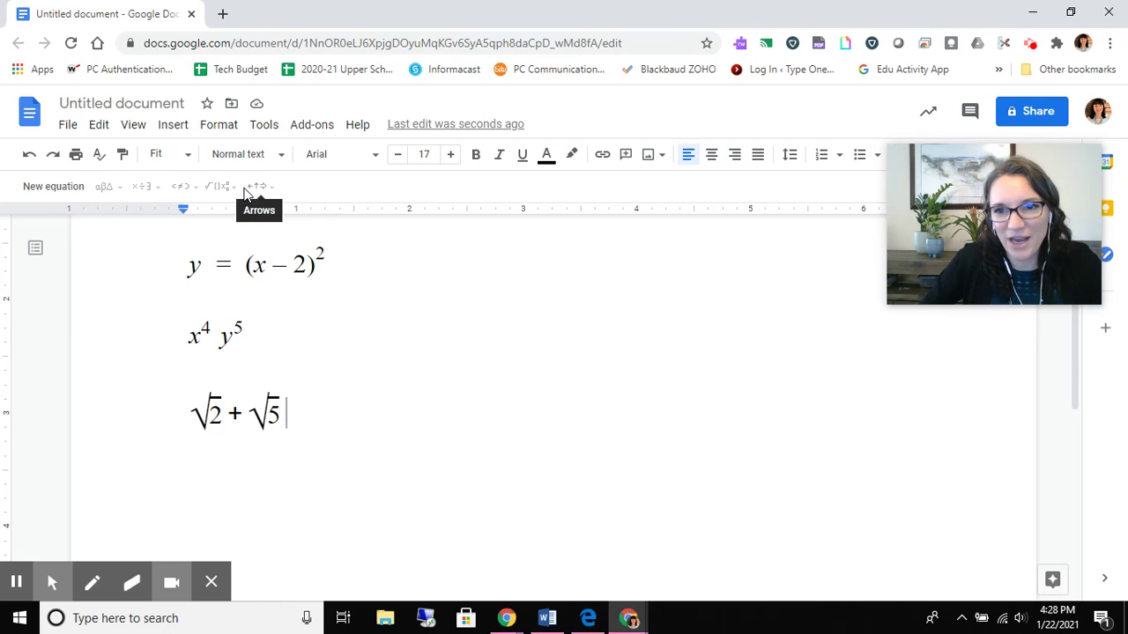
Check the second Radicals example in the PDF and start a new paragraph two lines below the square-root sum in the document.
{"action": "key", "text": "Return"}
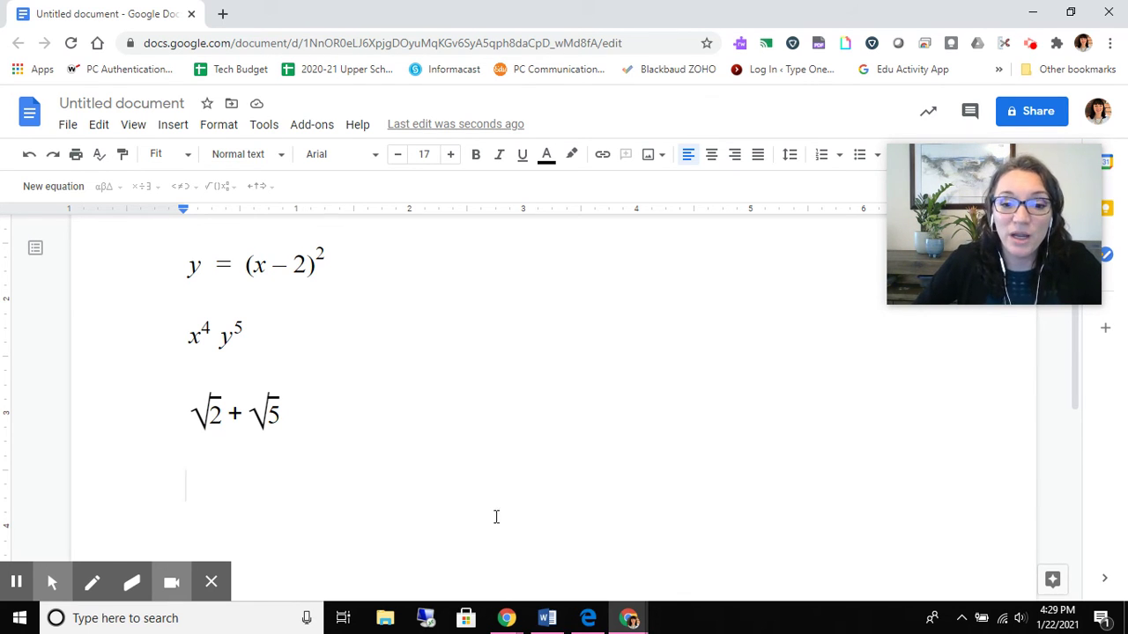
{"action": "left_click", "coordinate": [598, 627]}
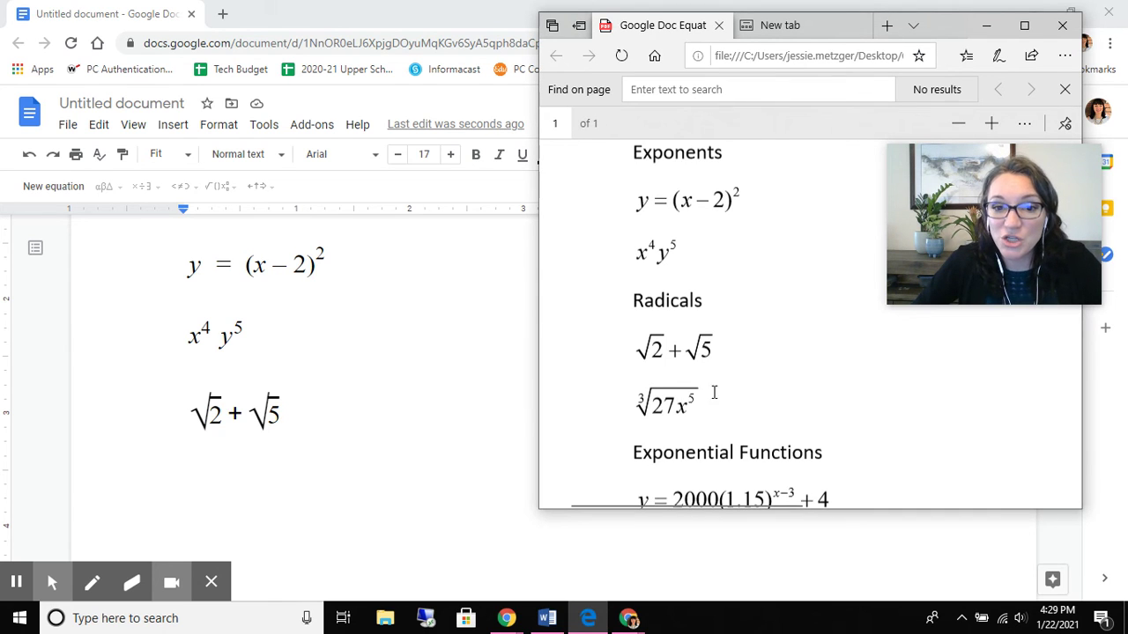
{"action": "left_click_drag", "start_coordinate": [709, 412], "coordinate": [623, 408]}
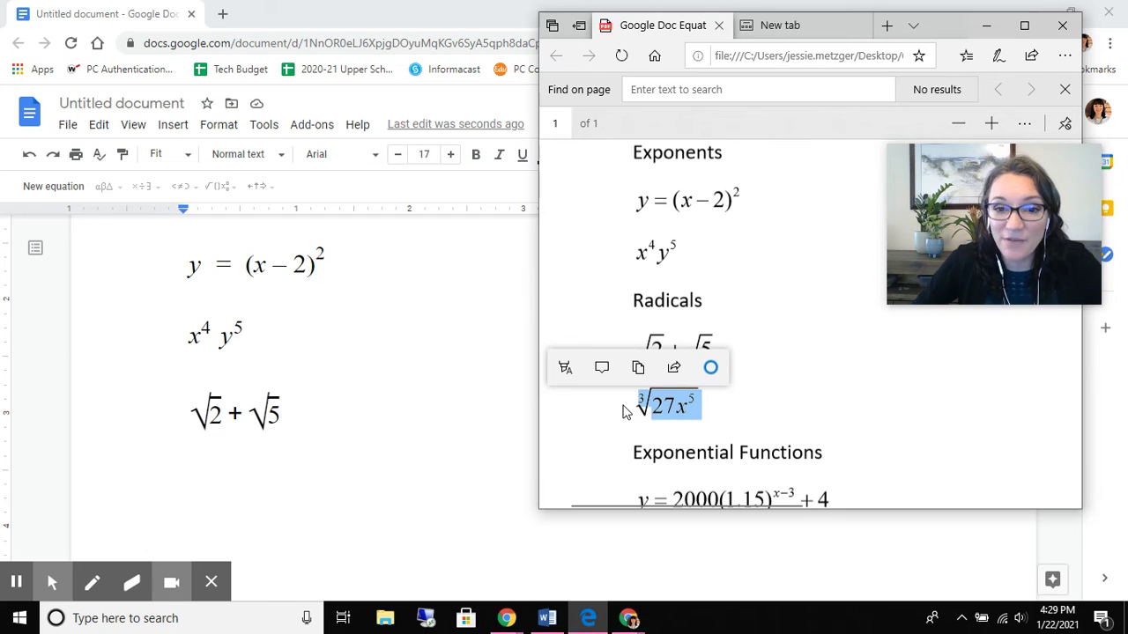
{"action": "left_click", "coordinate": [415, 470]}
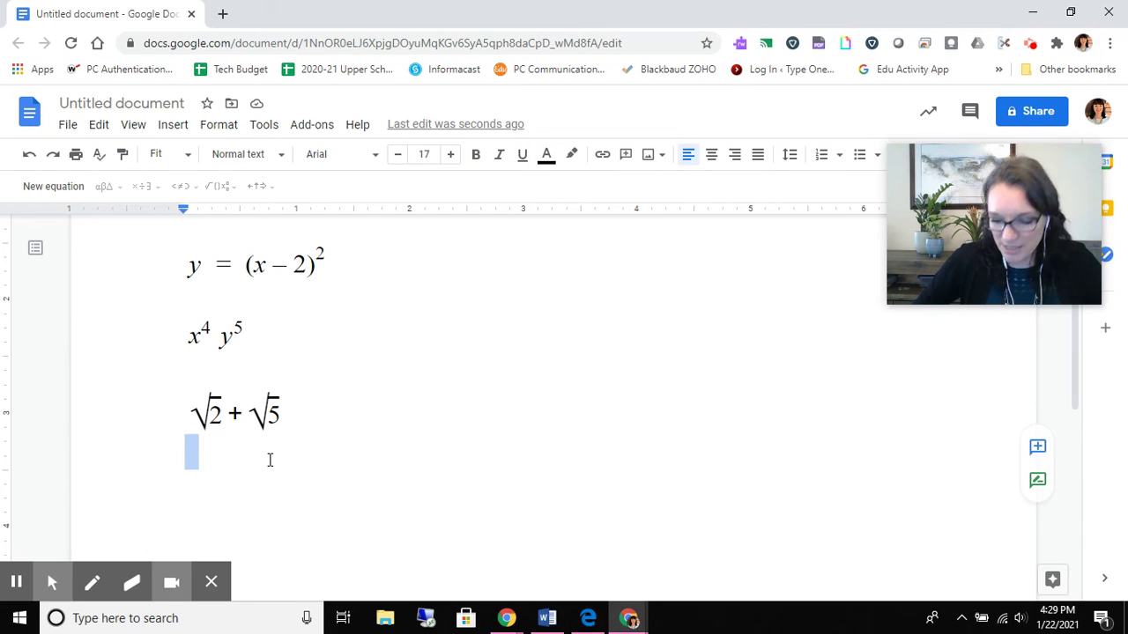
{"action": "key", "text": "Return"}
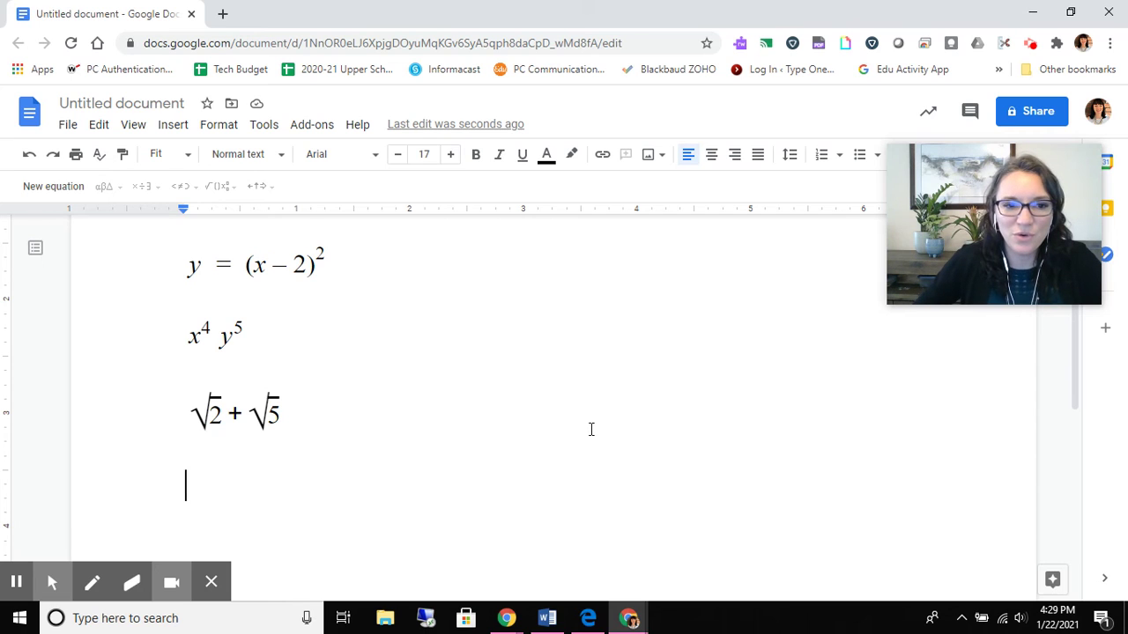
Insert an nth root in a new equation on the blank line, with index 3 and 27 under the radical.
{"action": "scroll", "coordinate": [591, 428], "scroll_direction": "down", "scroll_amount": 4}
{"action": "scroll", "coordinate": [591, 428], "scroll_direction": "up", "scroll_amount": 1}
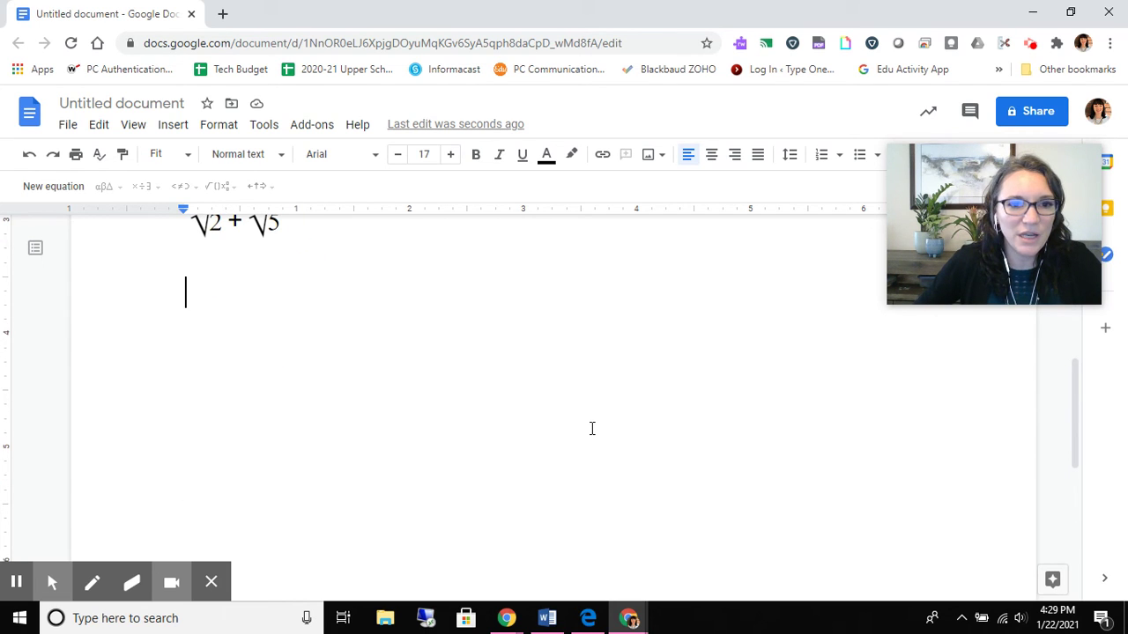
{"action": "left_click", "coordinate": [32, 190]}
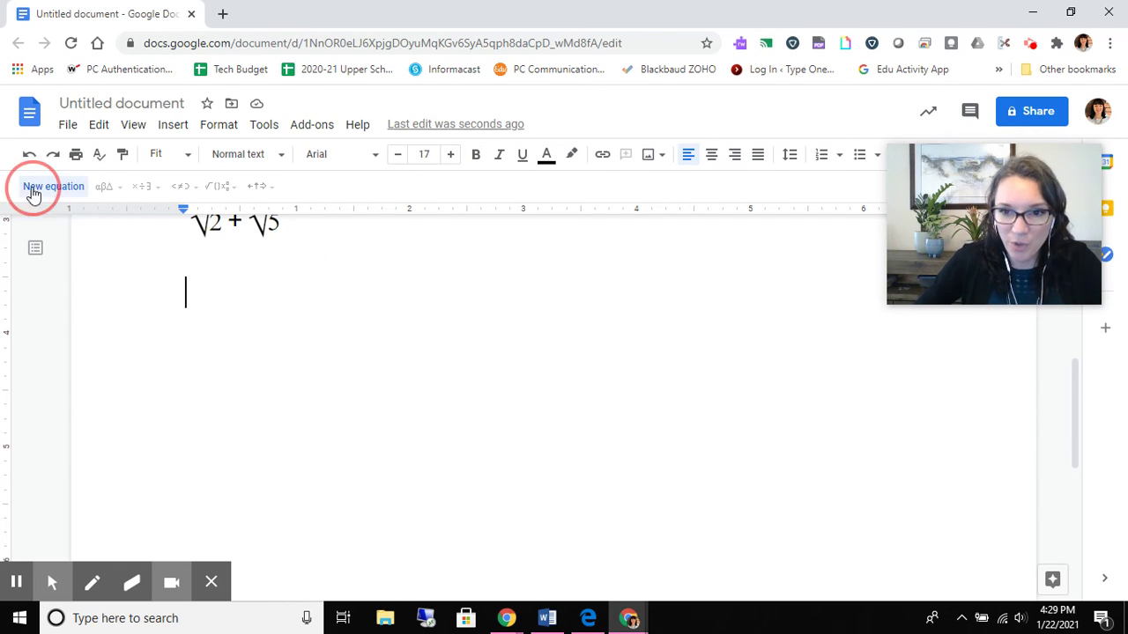
{"action": "left_click", "coordinate": [221, 187]}
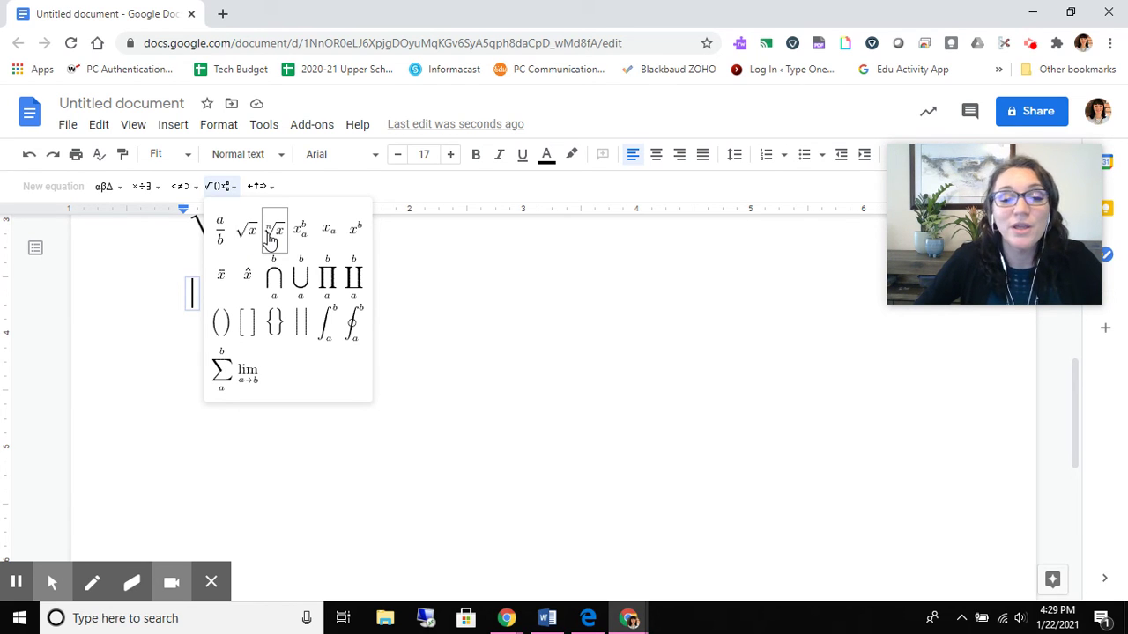
{"action": "left_click", "coordinate": [273, 234]}
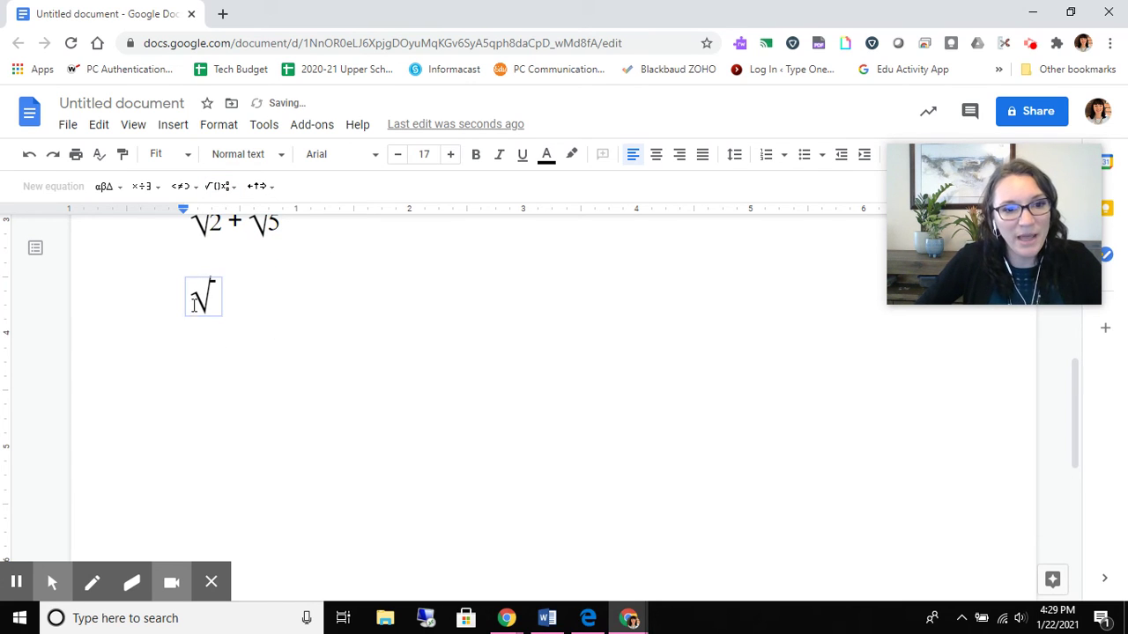
{"action": "type", "text": "3√"}
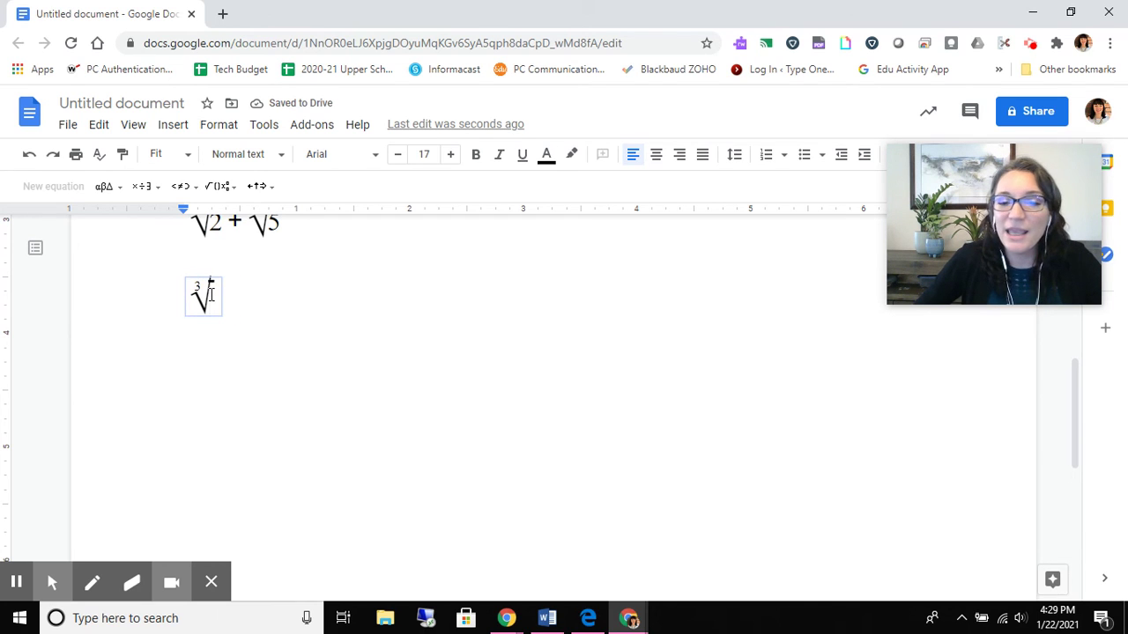
{"action": "type", "text": "27"}
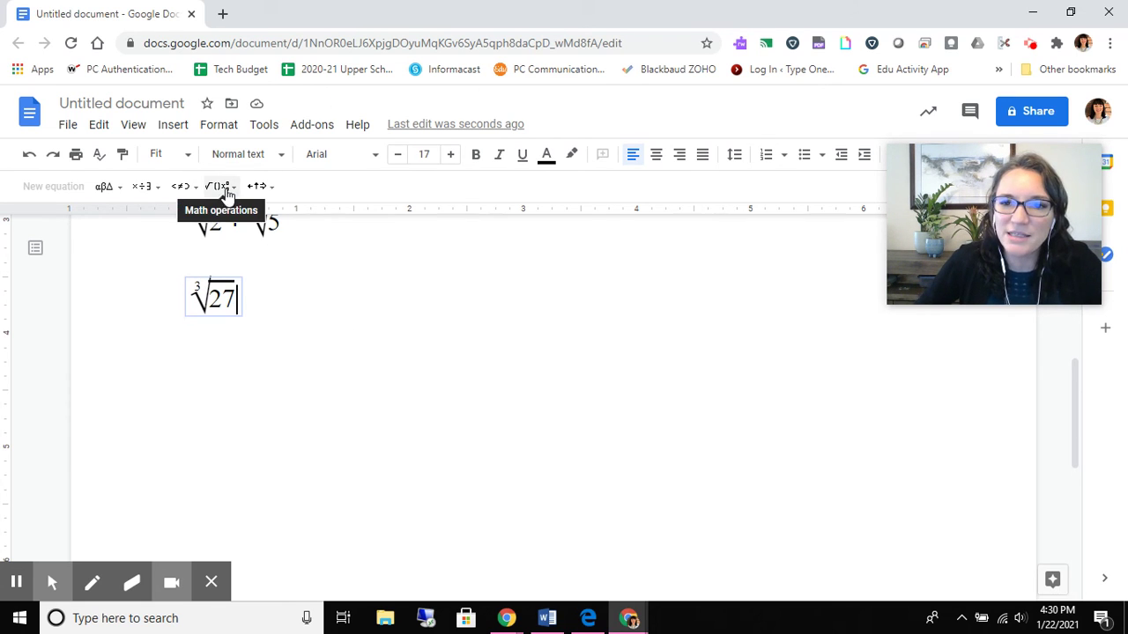
Compare with the PDF, add x to the power 5 after the 27 inside the cube root, and leave the equation.
{"action": "left_click", "coordinate": [589, 618]}
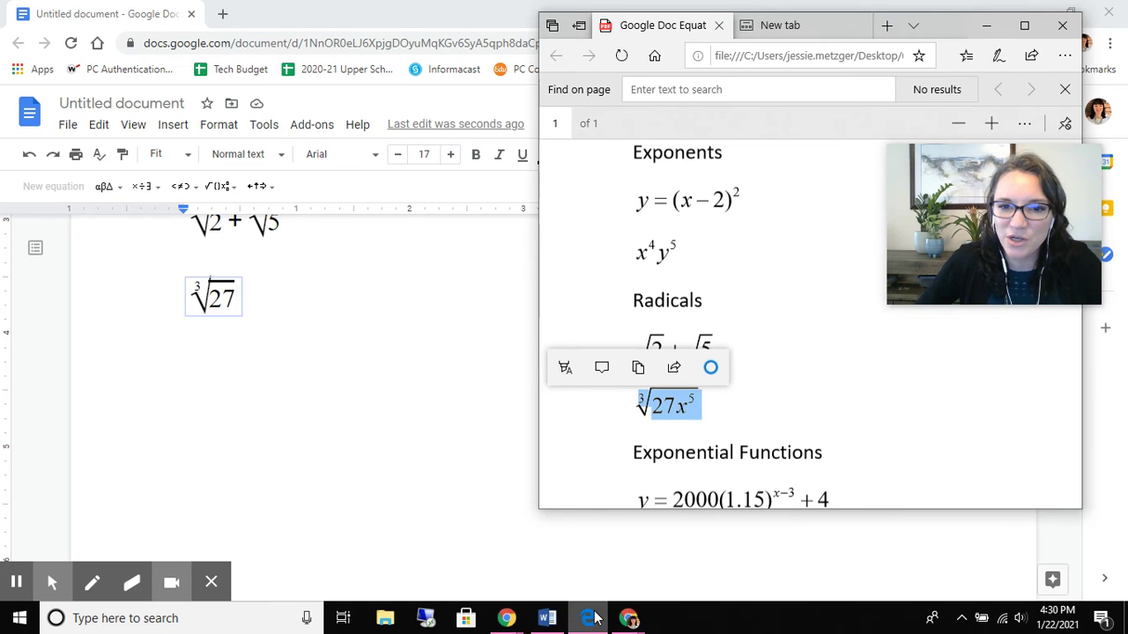
{"action": "left_click", "coordinate": [238, 299]}
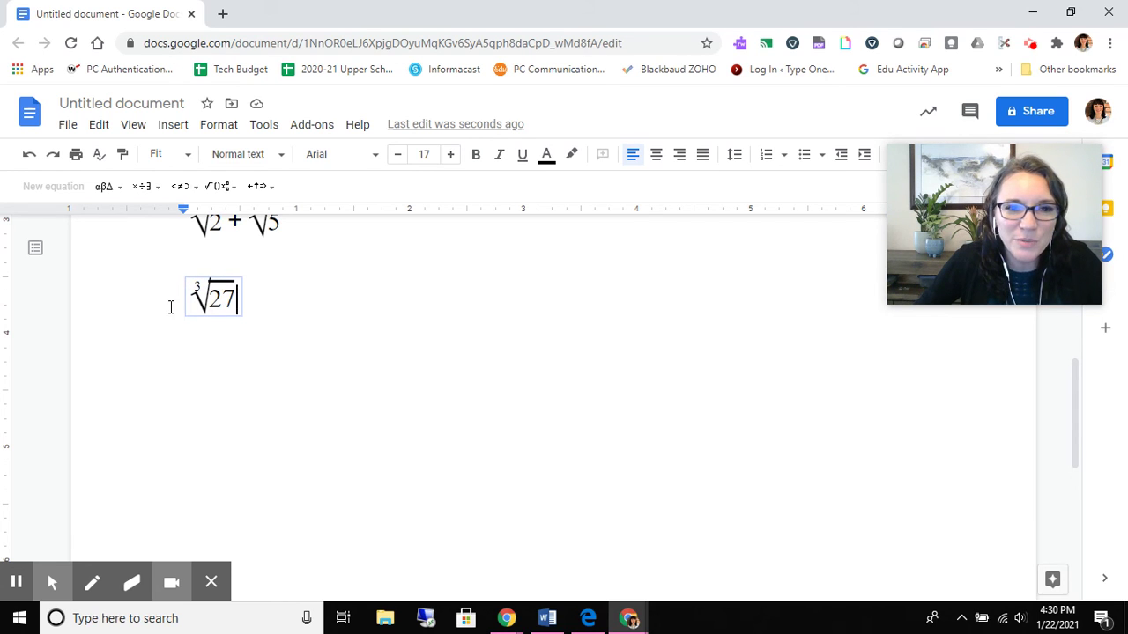
{"action": "left_click", "coordinate": [224, 189]}
{"action": "left_click", "coordinate": [226, 190]}
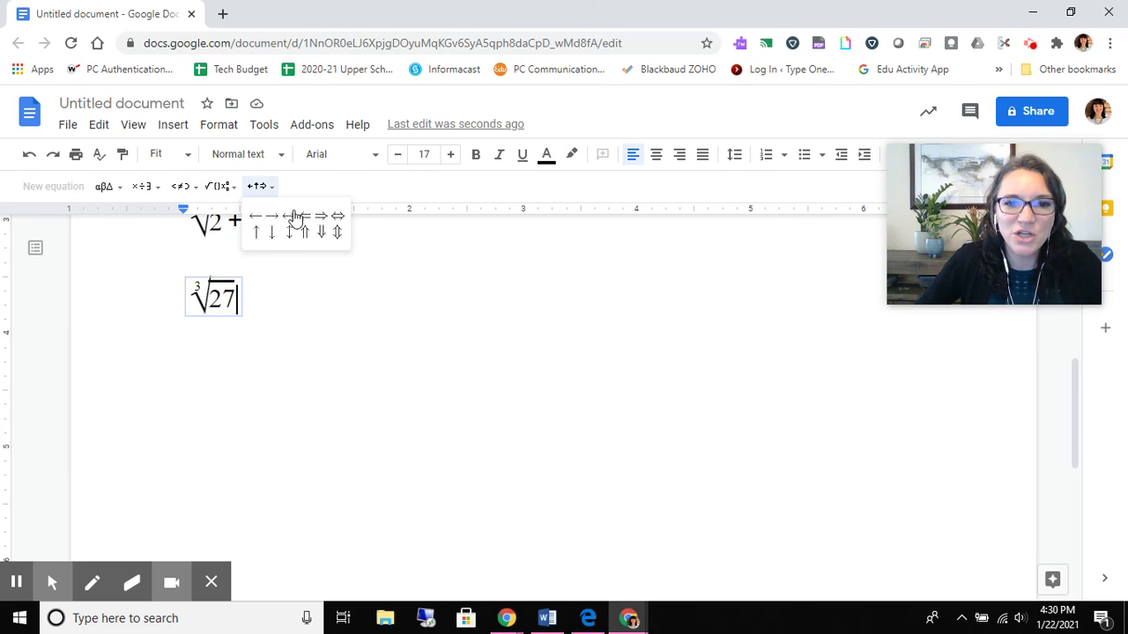
{"action": "left_click", "coordinate": [226, 190]}
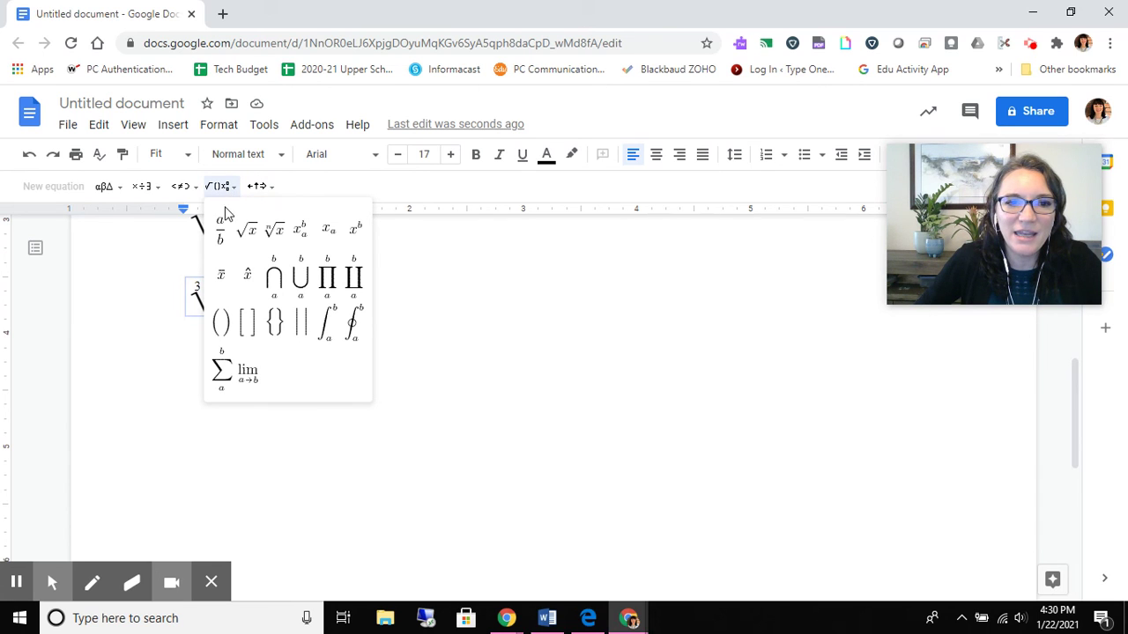
{"action": "left_click", "coordinate": [354, 232]}
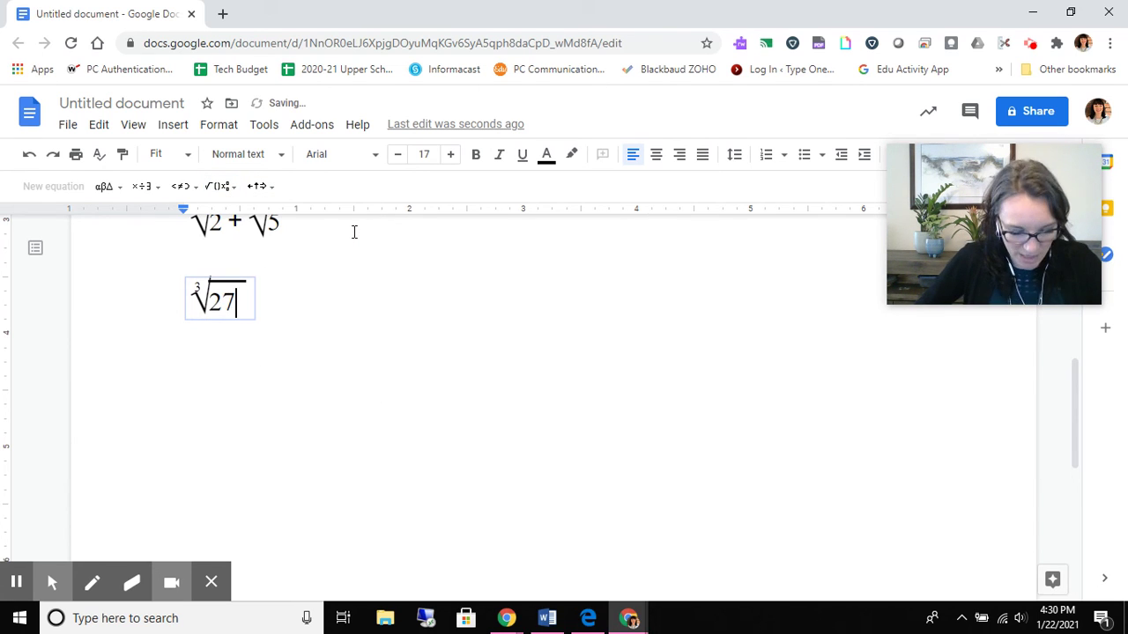
{"action": "type", "text": "x"}
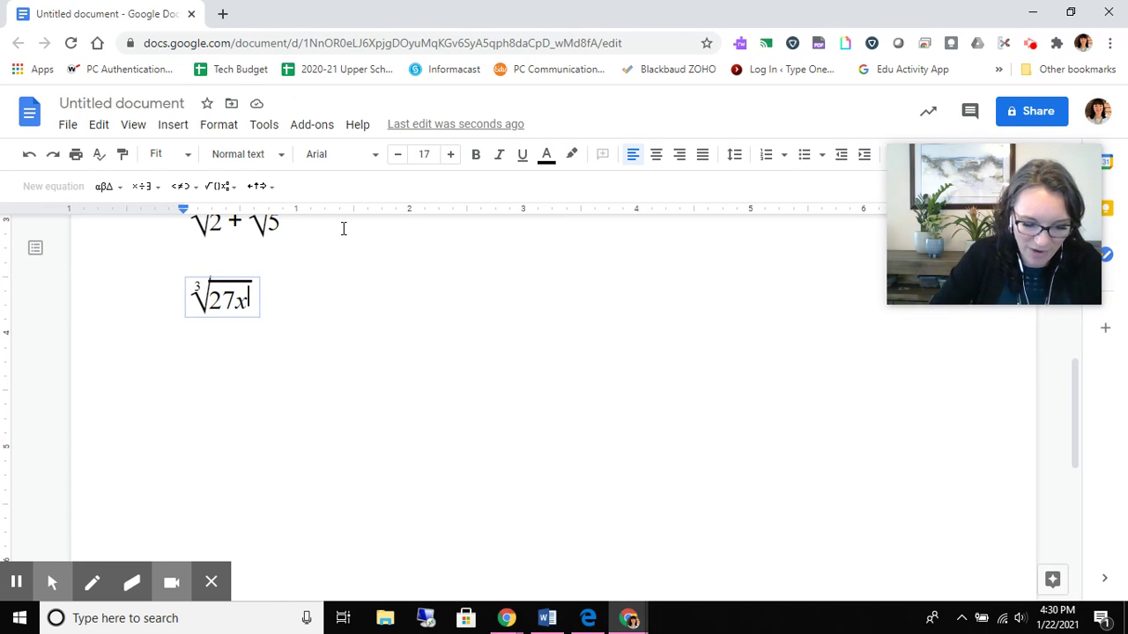
{"action": "type", "text": "^5"}
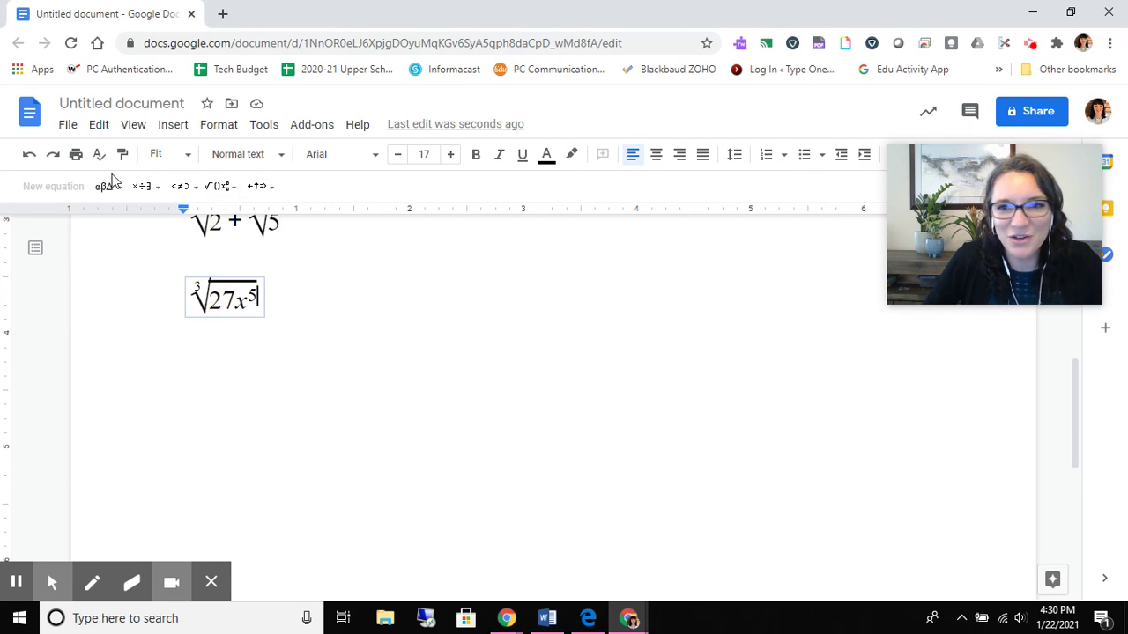
{"action": "left_click", "coordinate": [327, 303]}
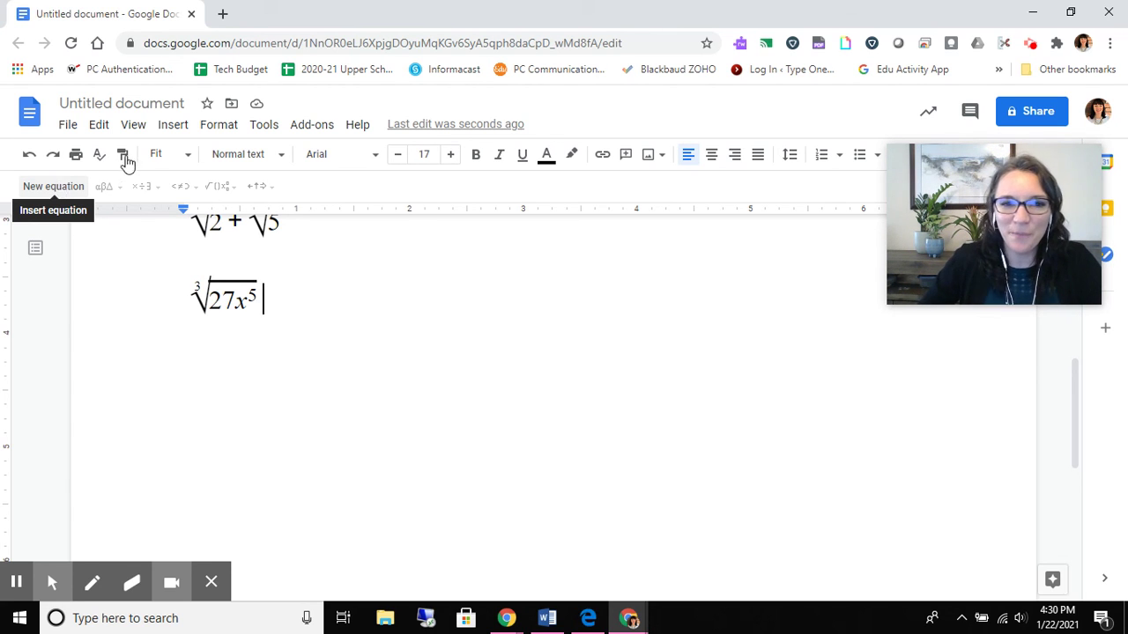
{"action": "scroll", "coordinate": [515, 419], "scroll_direction": "up", "scroll_amount": 2}
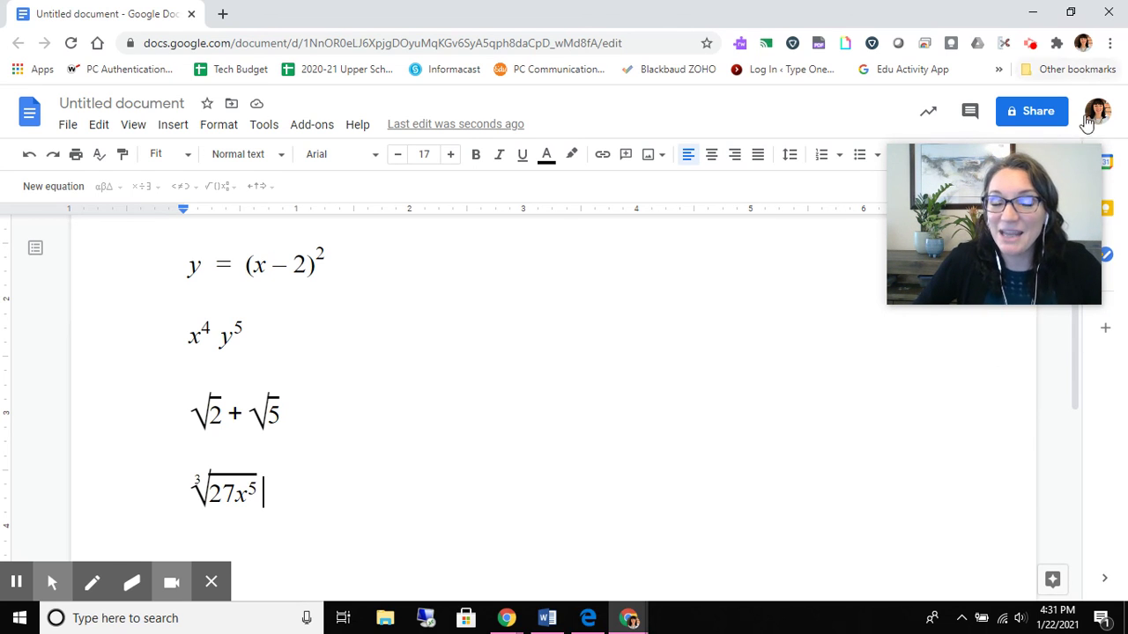
{"action": "left_click", "coordinate": [1031, 44]}
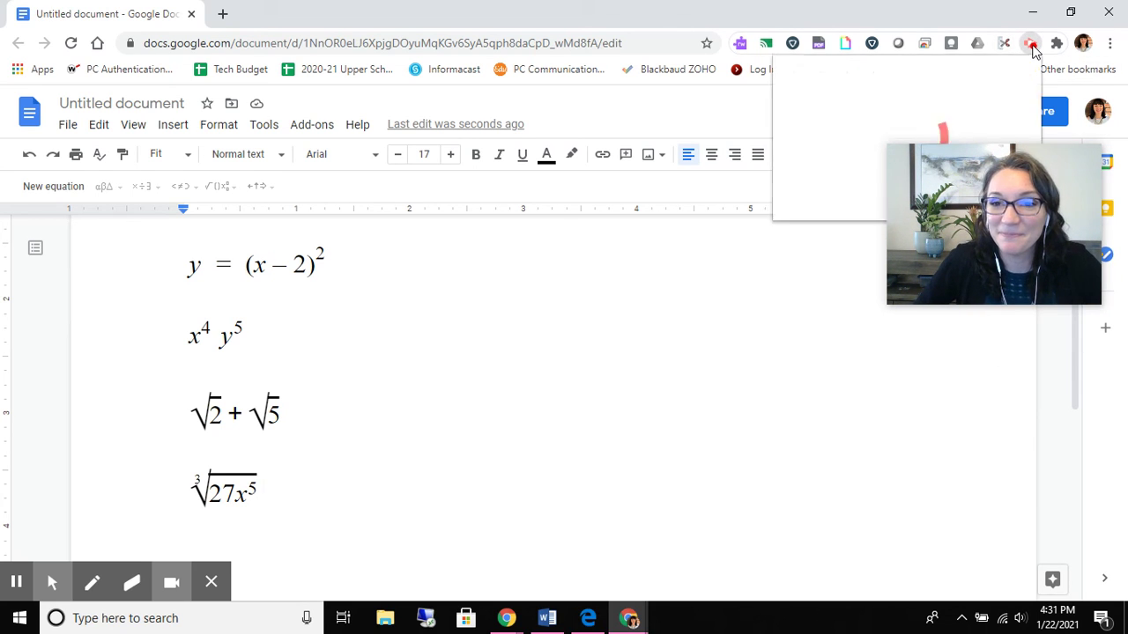